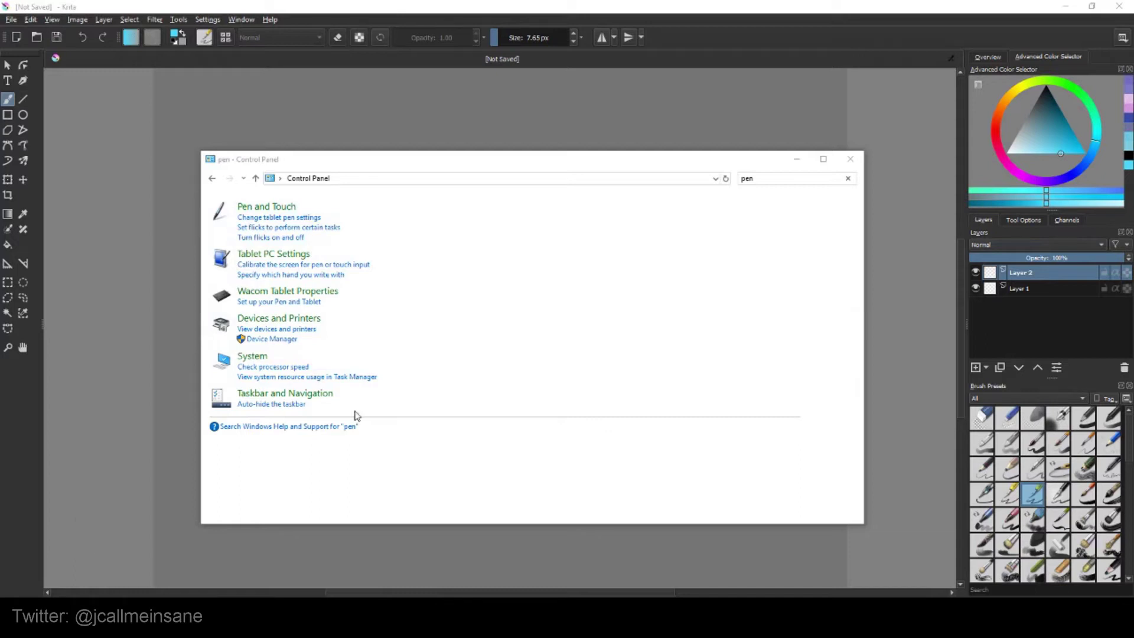
- In Pen and Touch, check Flicks, then open the Press and hold settings from Pen Options
click(262, 205)
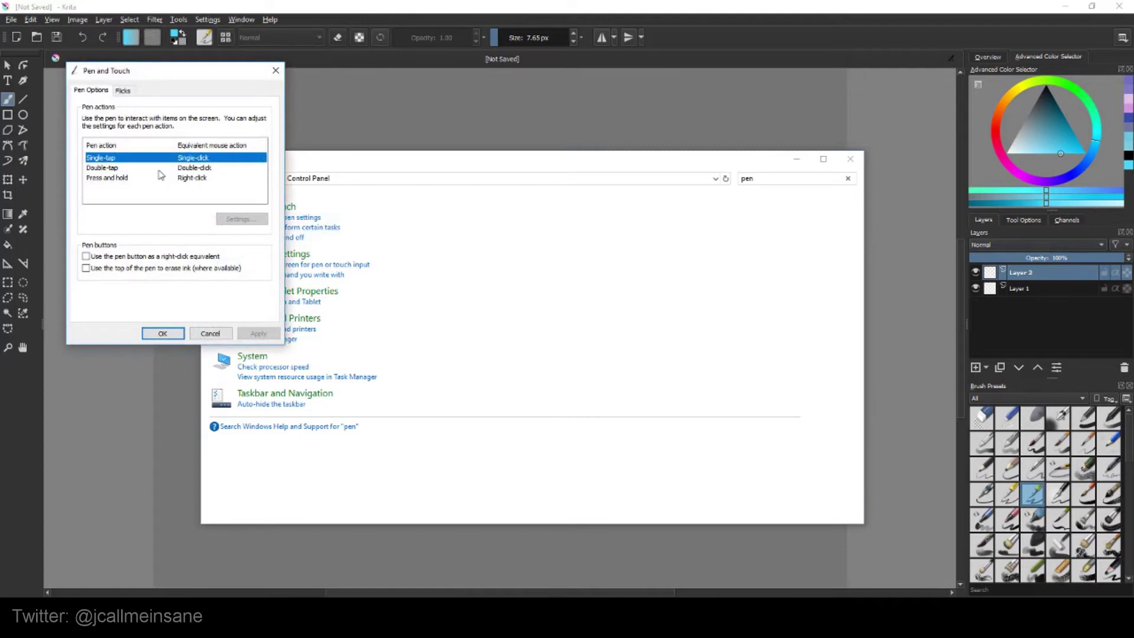
click(122, 91)
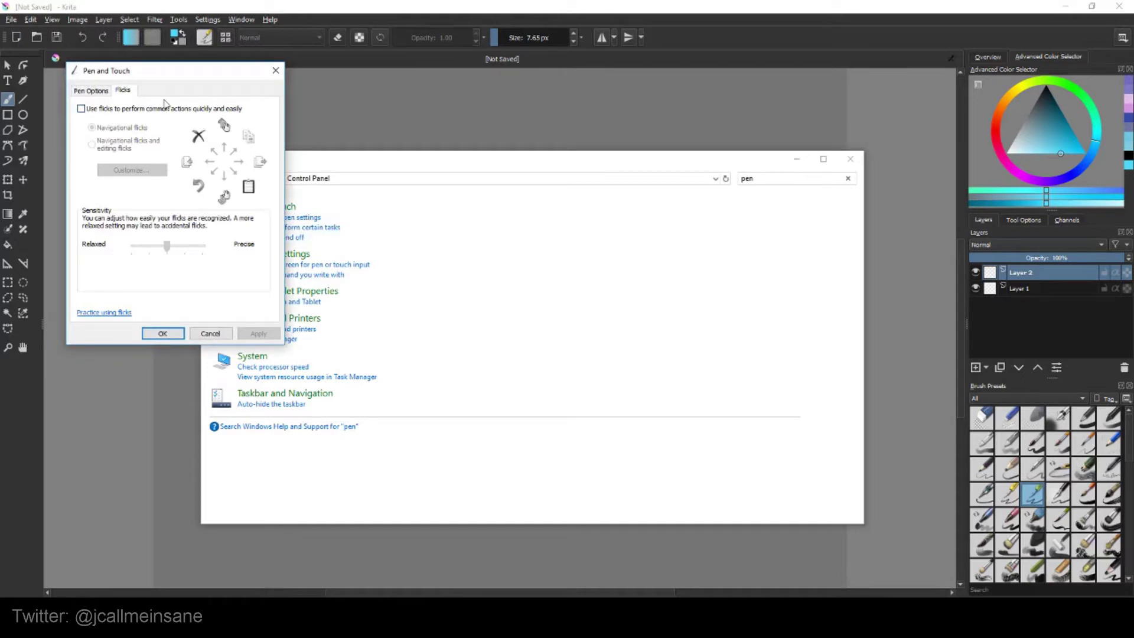
click(95, 91)
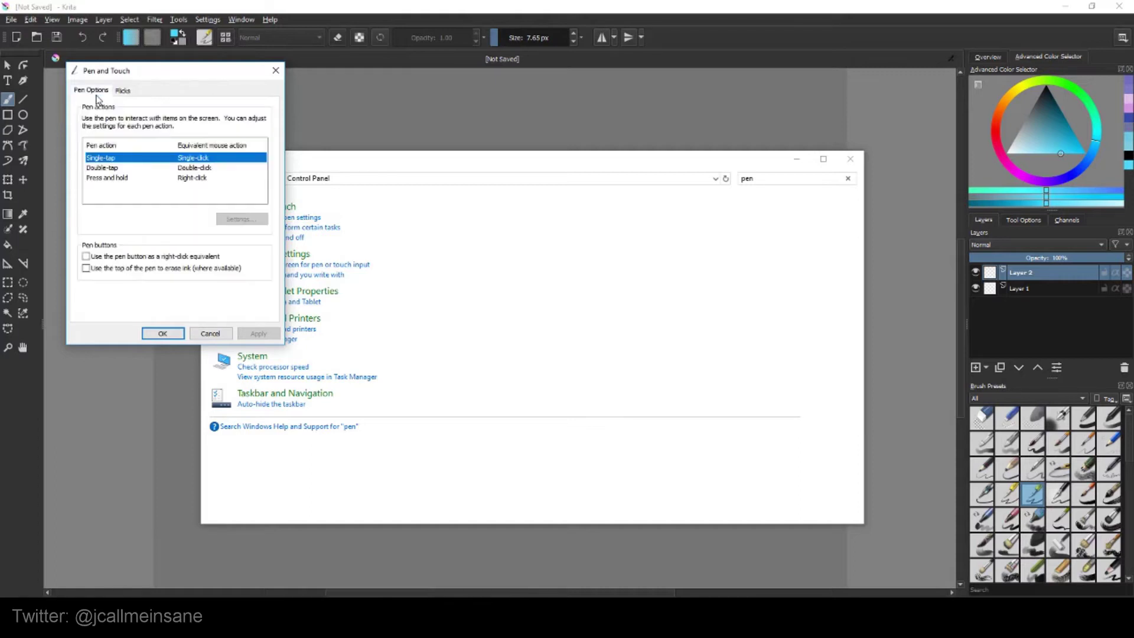
click(177, 179)
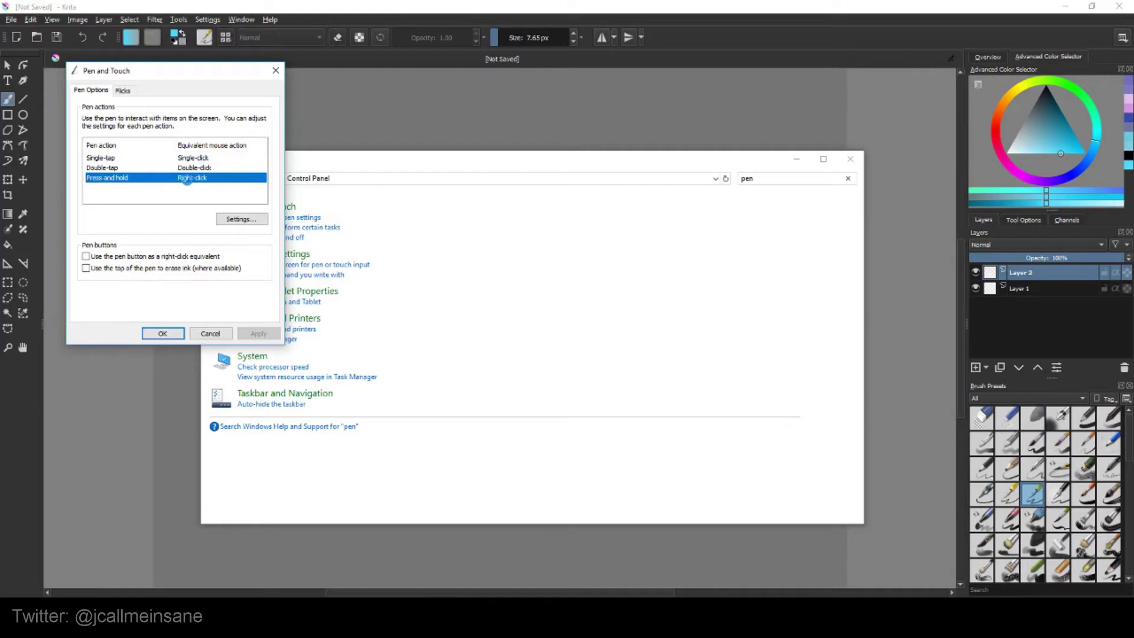
double_click(189, 183)
drag(269, 121, 351, 124)
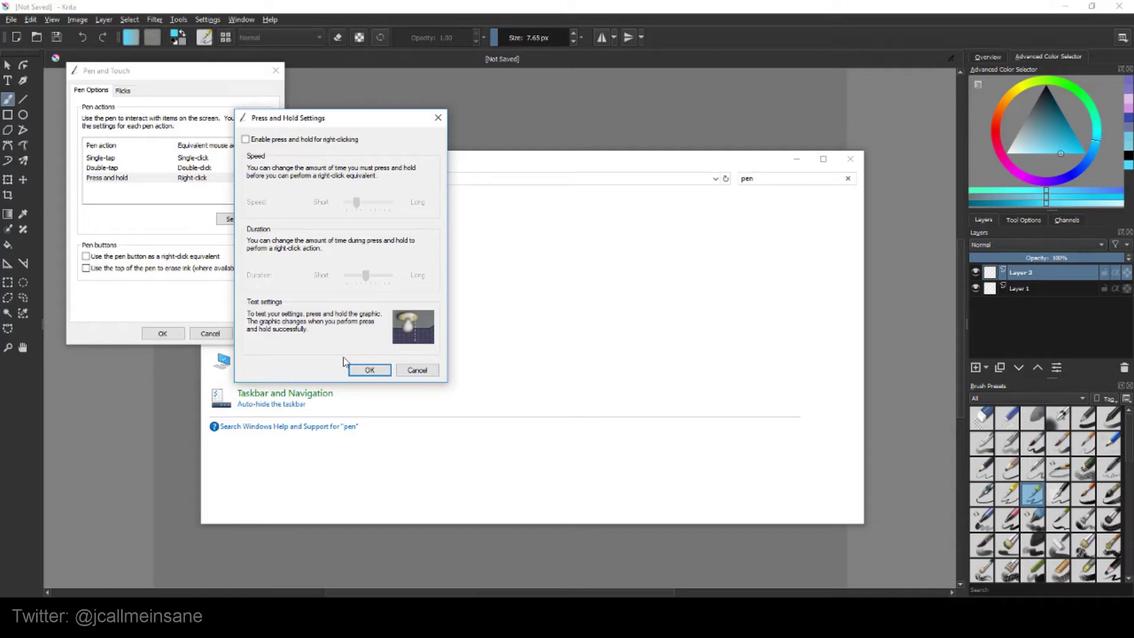
- Enable press and hold for right-clicking and draw three test strokes on the Krita canvas
click(230, 497)
click(302, 149)
click(306, 141)
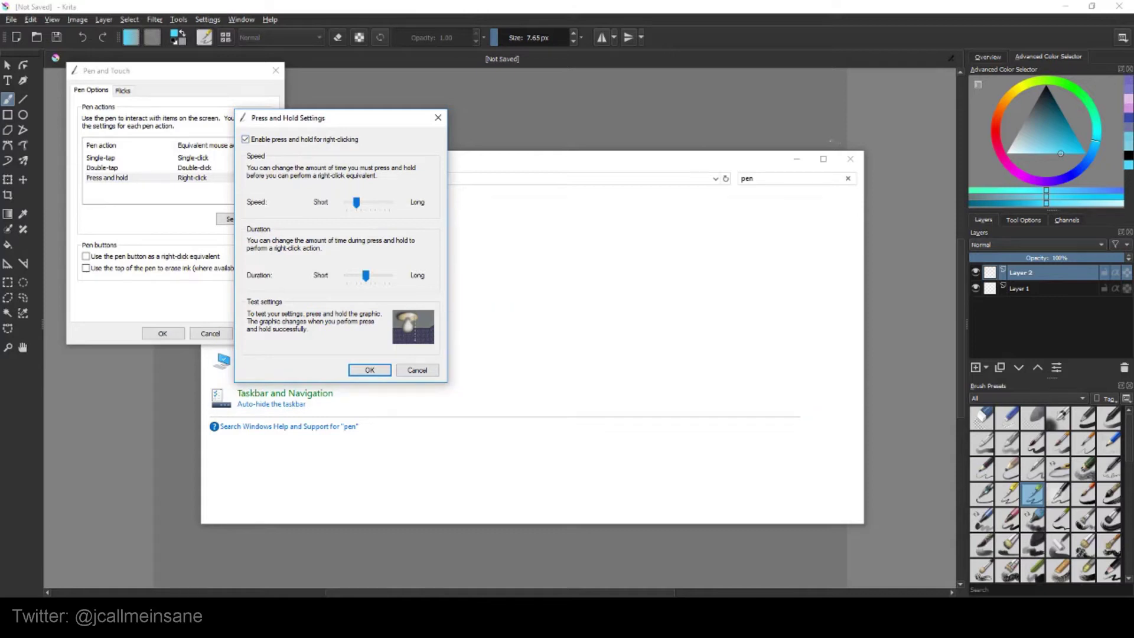
mouse_move(507, 440)
mouse_down()
mouse_move(525, 414)
mouse_move(599, 371)
mouse_up()
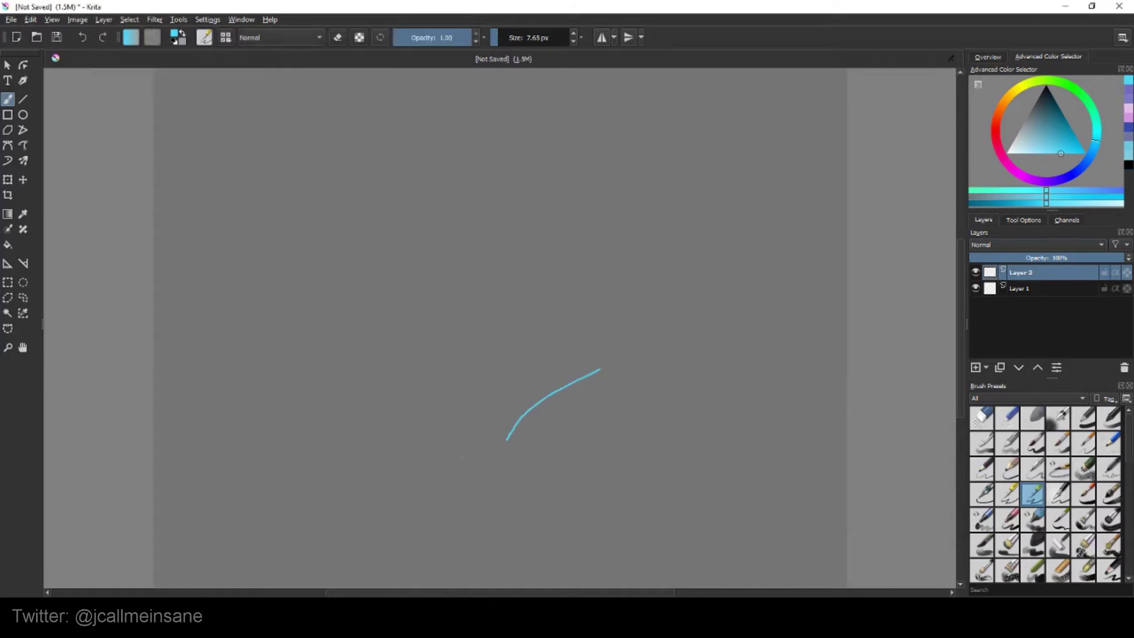
mouse_move(463, 455)
mouse_down()
mouse_move(483, 422)
mouse_move(613, 353)
mouse_up()
mouse_move(435, 436)
mouse_down()
mouse_move(462, 405)
mouse_move(553, 367)
mouse_up()
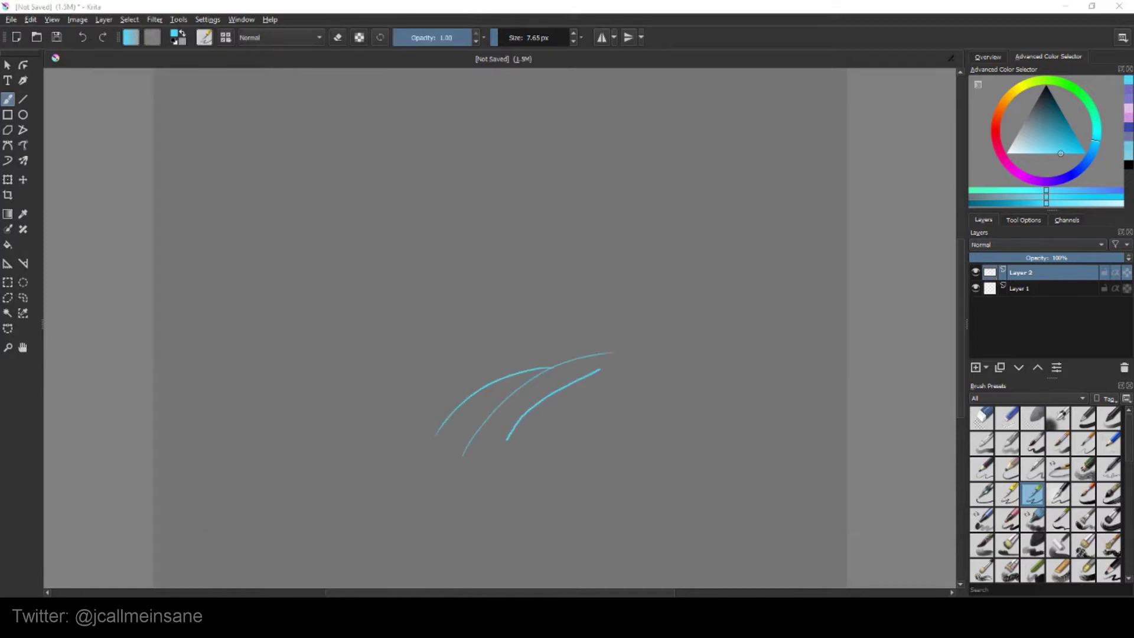
- Uncheck press and hold for right-clicking again and confirm the dialog with OK
key(alt+Tab)
click(287, 140)
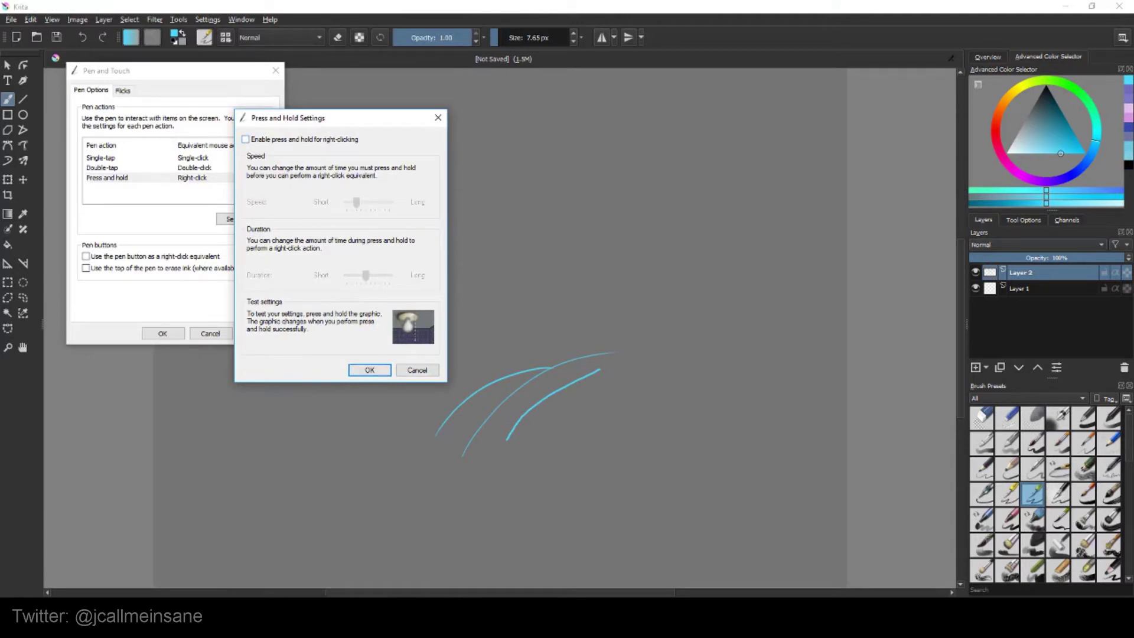
click(370, 370)
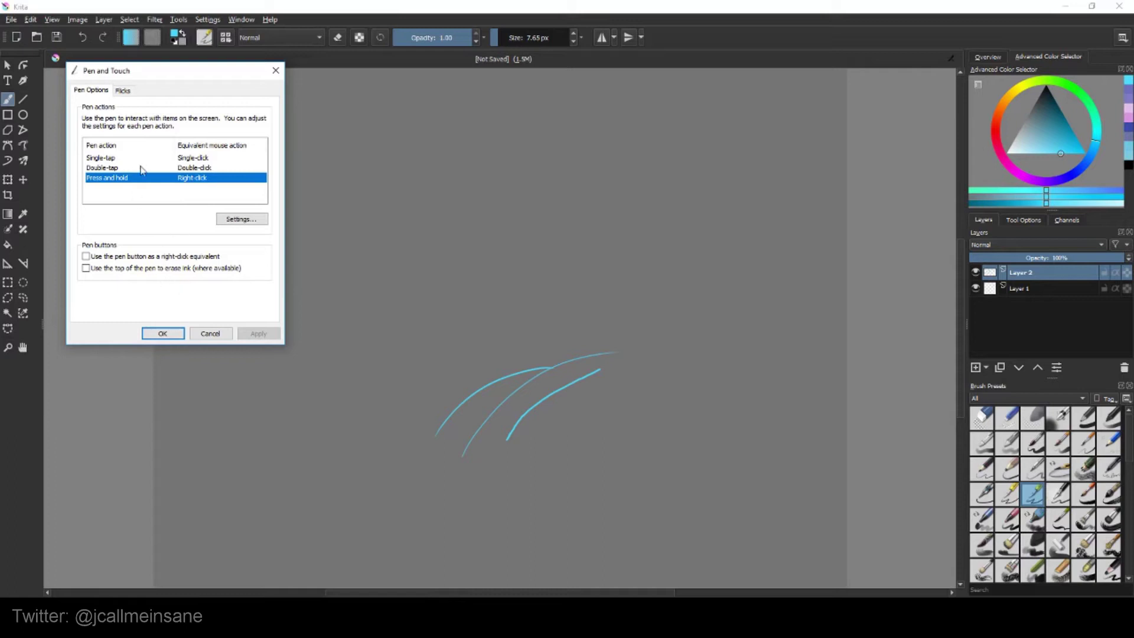
- Review the Double-tap settings unchanged, close Pen and Touch with OK, and launch Wacom Tablet Properties
click(170, 171)
double_click(173, 171)
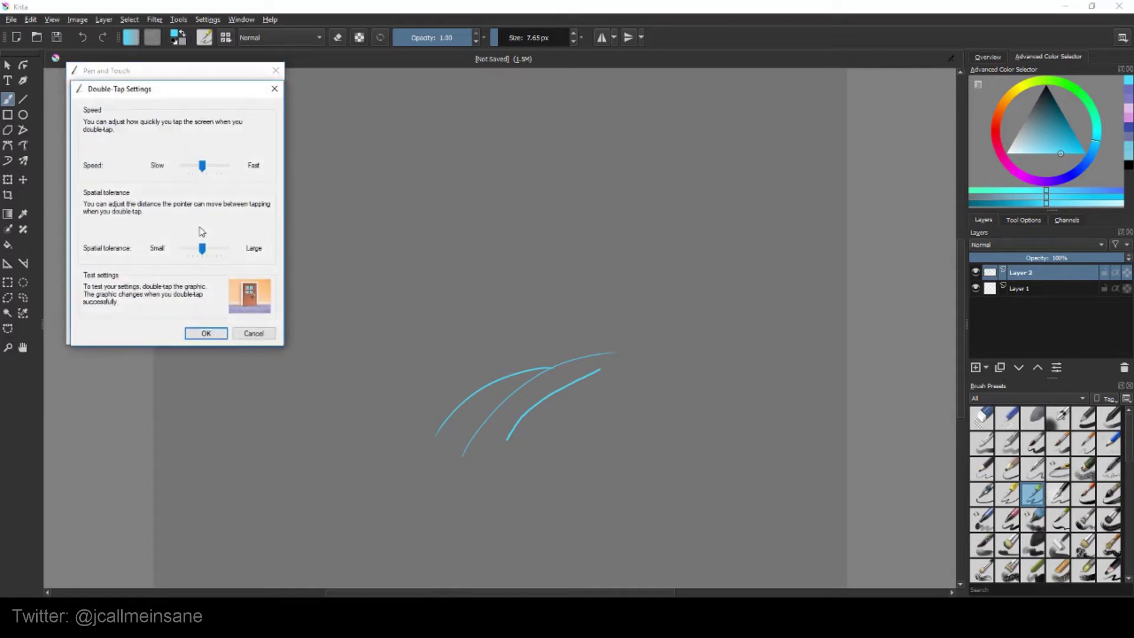
click(216, 334)
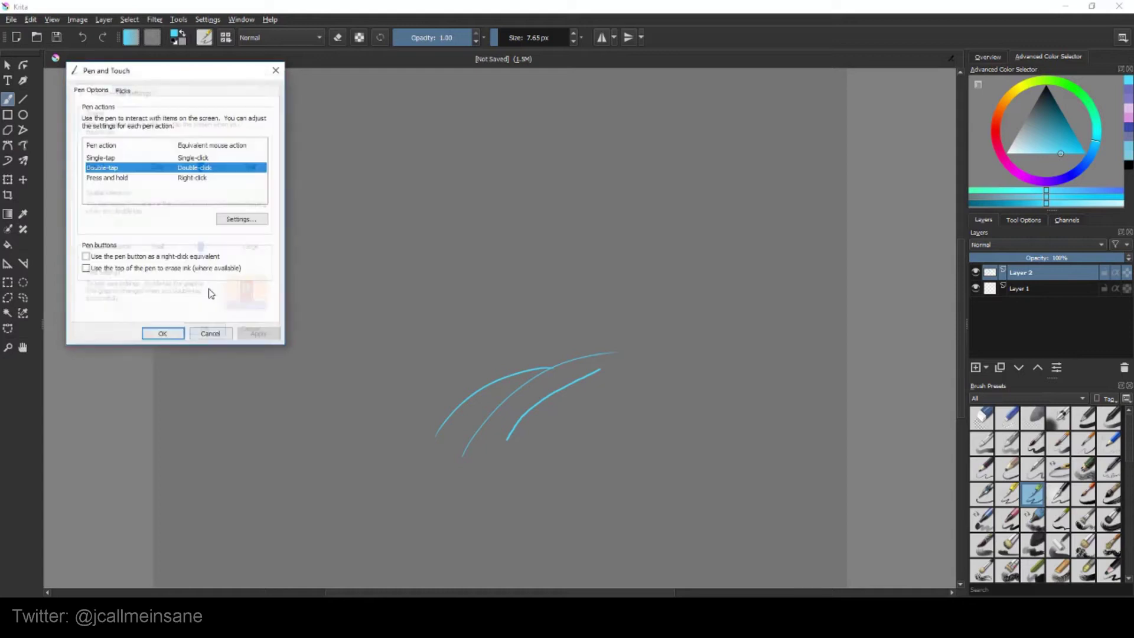
click(159, 158)
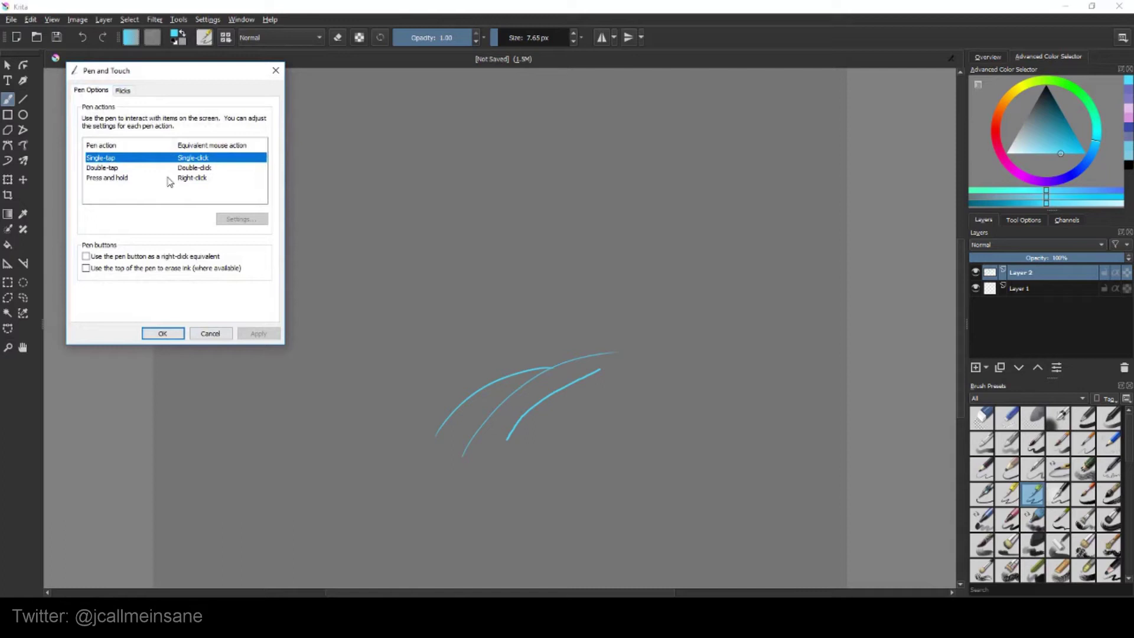
click(161, 333)
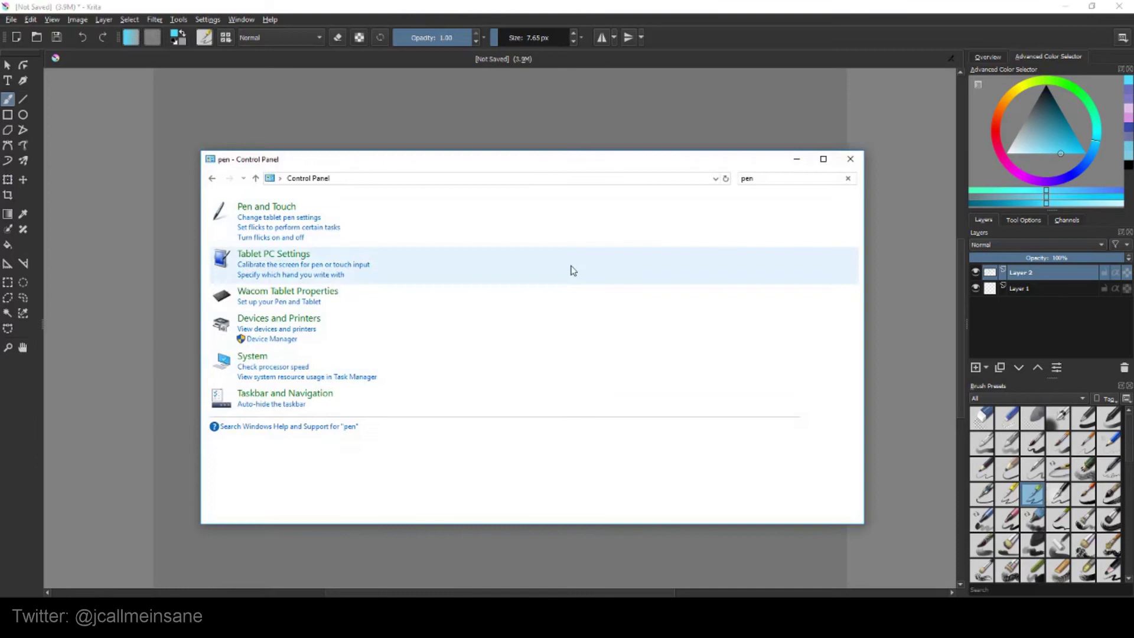
click(331, 302)
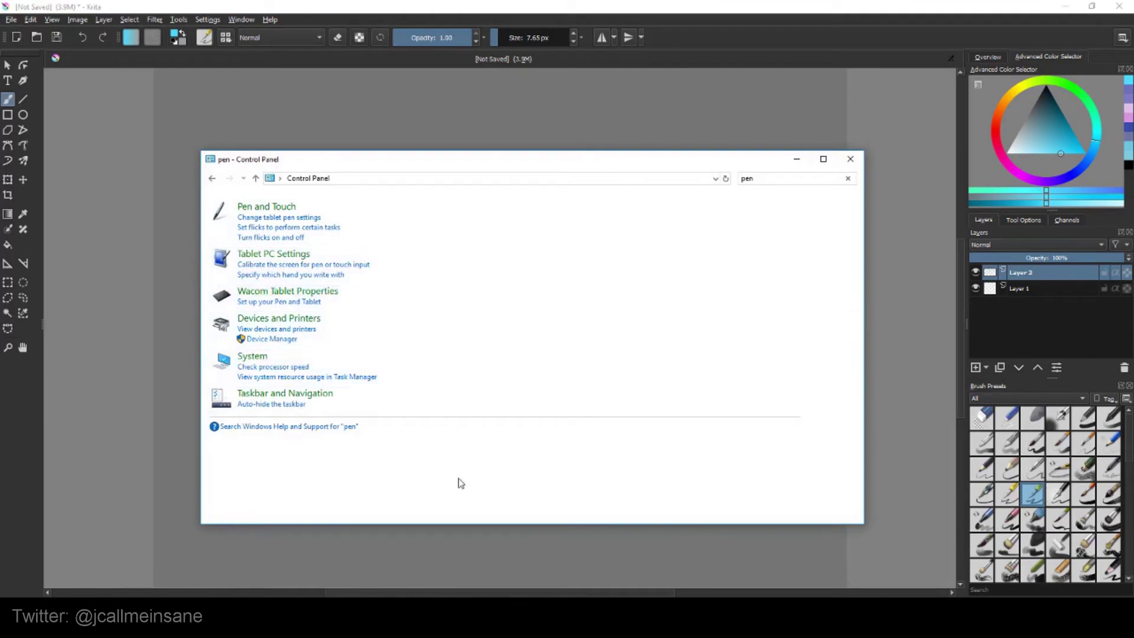
- Browse the pen's Eraser and Mapping tabs, then show the Grip Pen's Mapping settings
drag(304, 70, 651, 111)
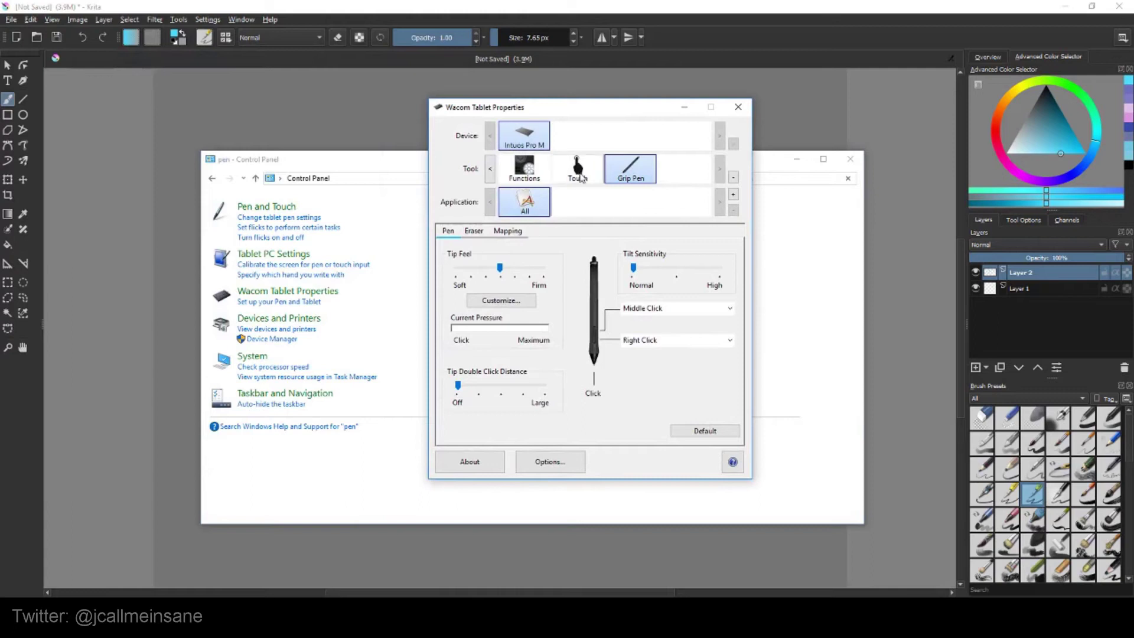
click(481, 234)
click(499, 235)
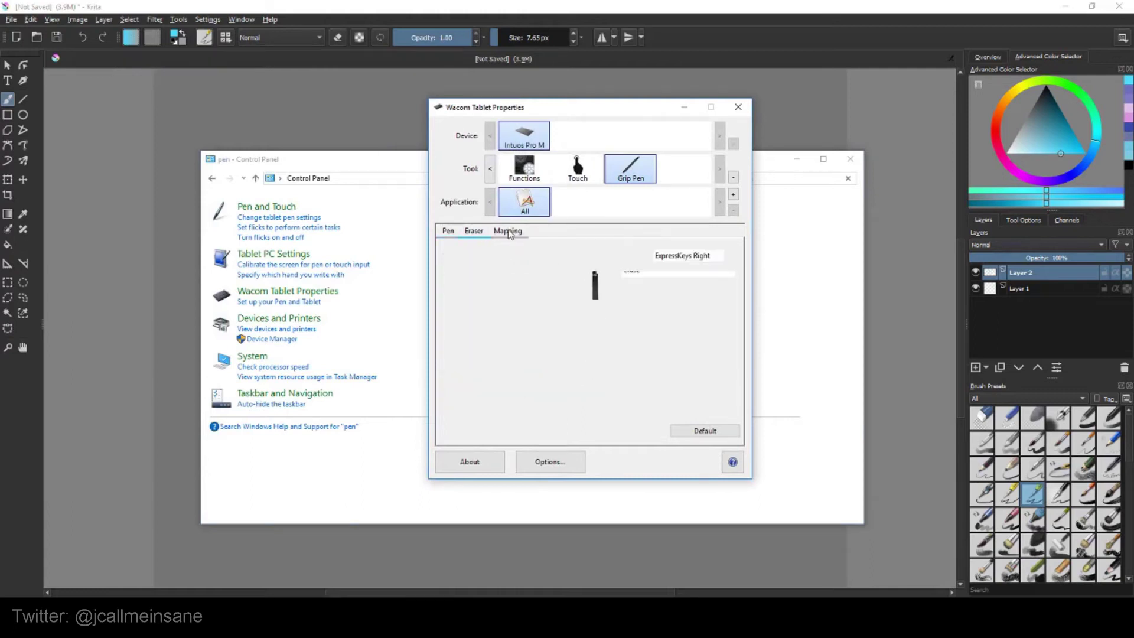
click(456, 232)
click(536, 186)
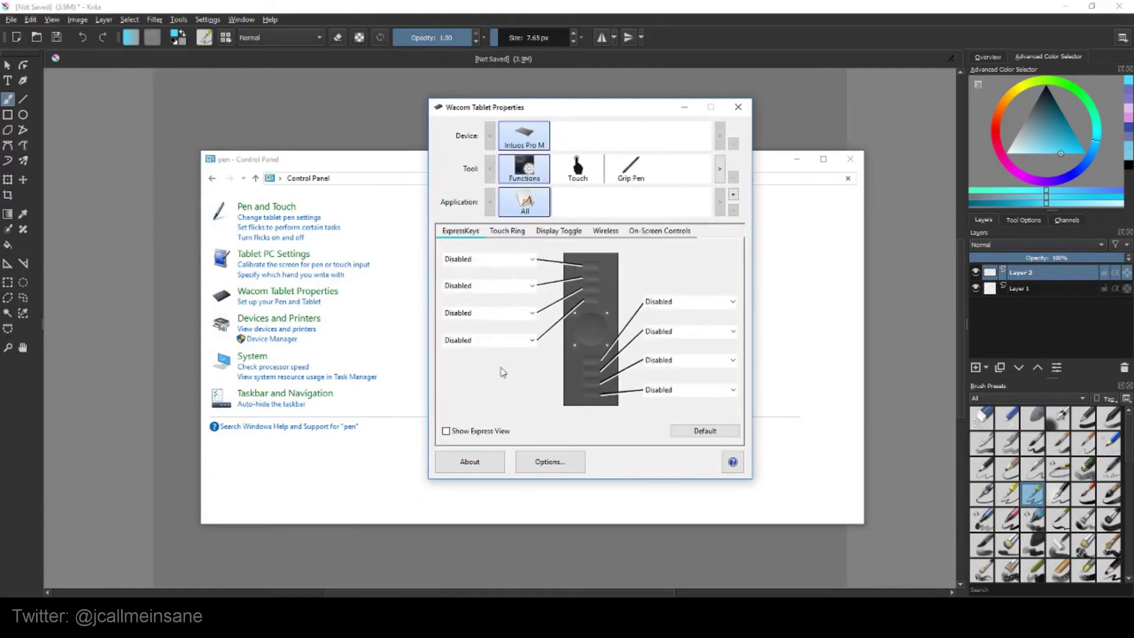
click(612, 174)
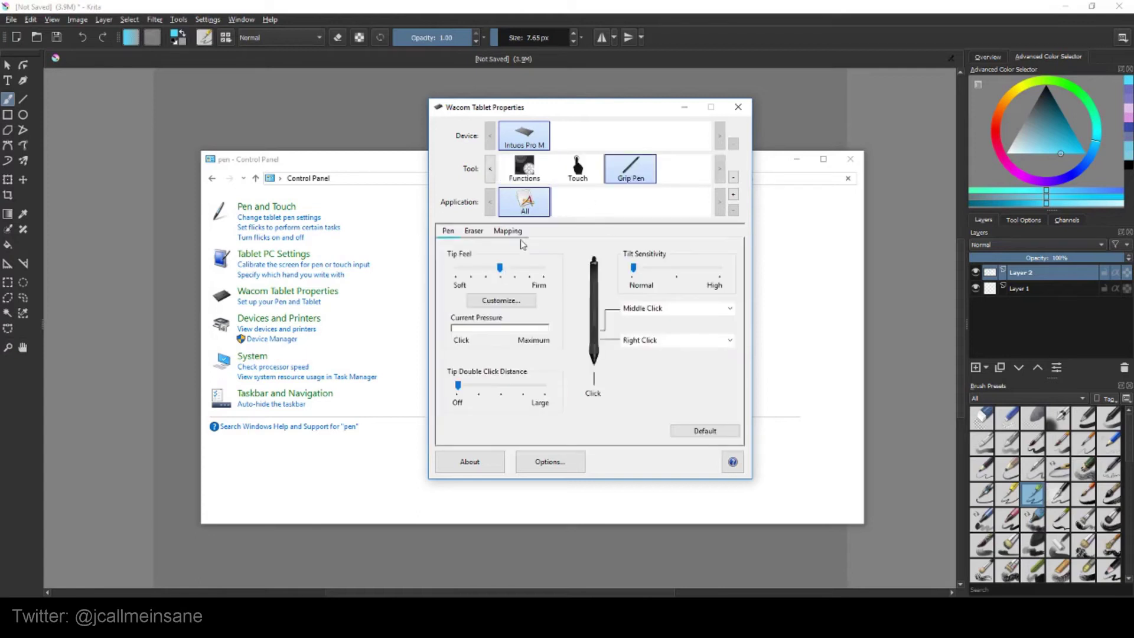
click(511, 232)
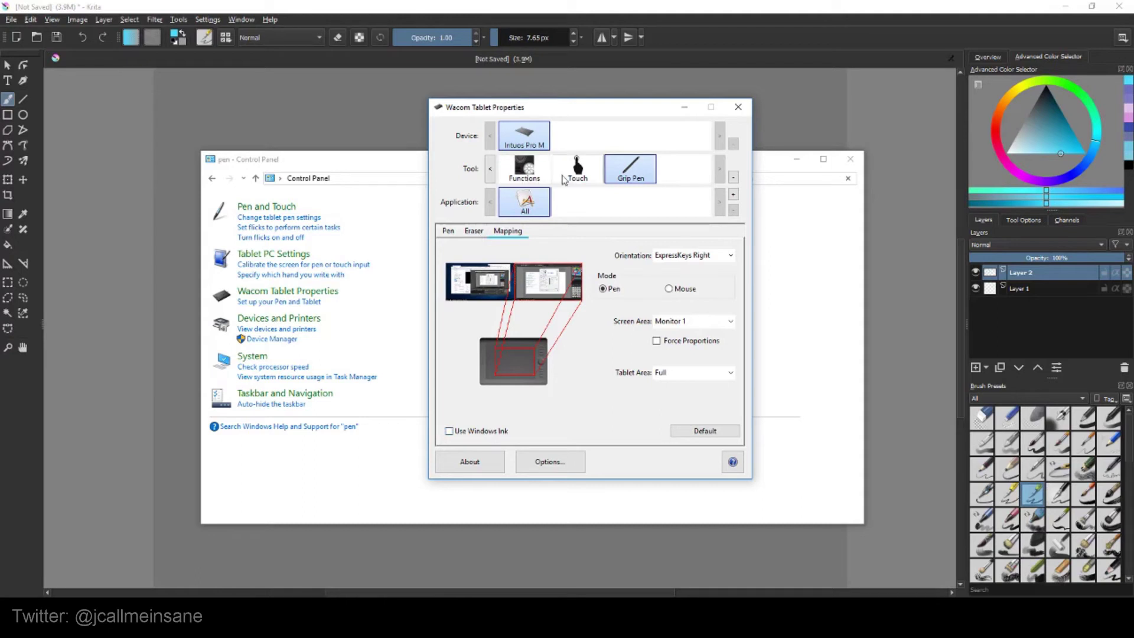
- Browse the Touch settings: Touch Ring, Display Toggle and Wireless tabs
click(523, 175)
click(578, 171)
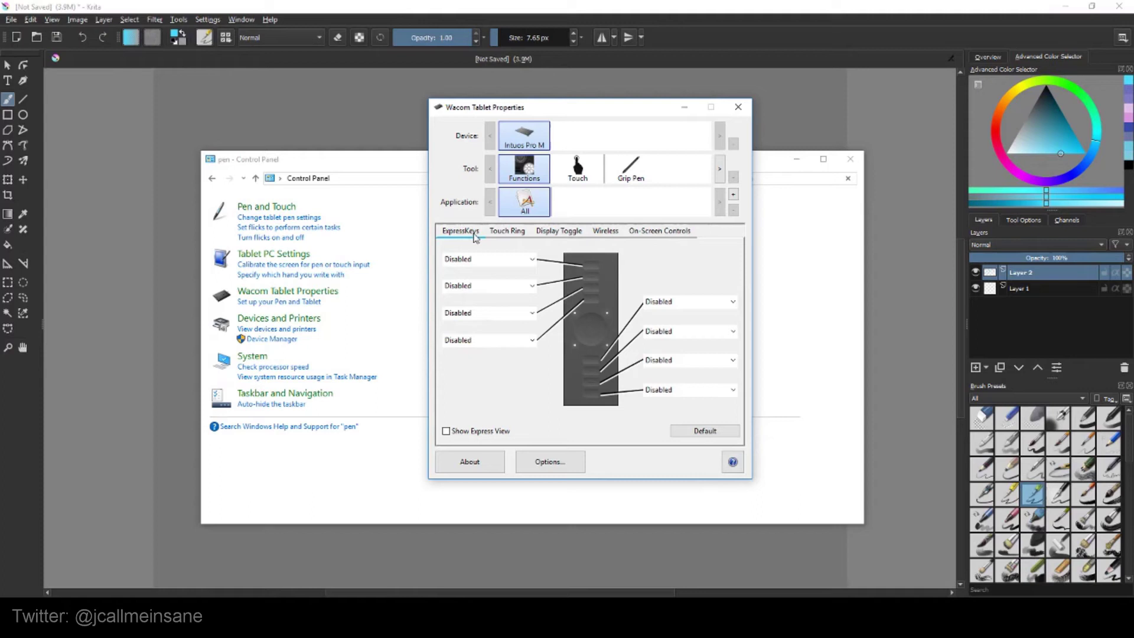
click(507, 231)
click(555, 232)
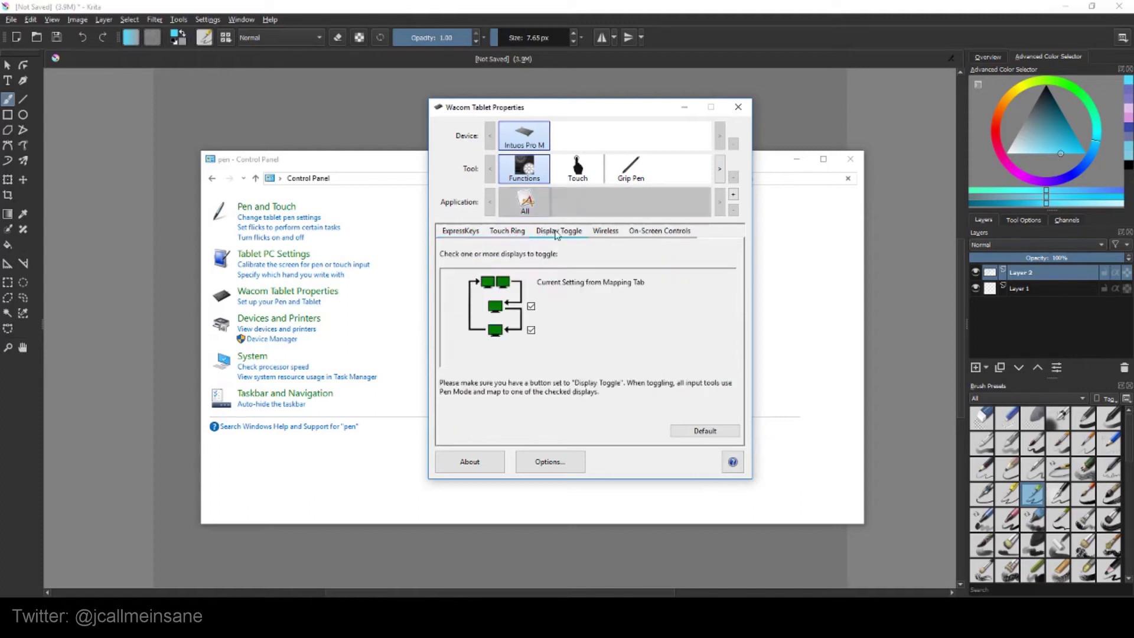
click(605, 231)
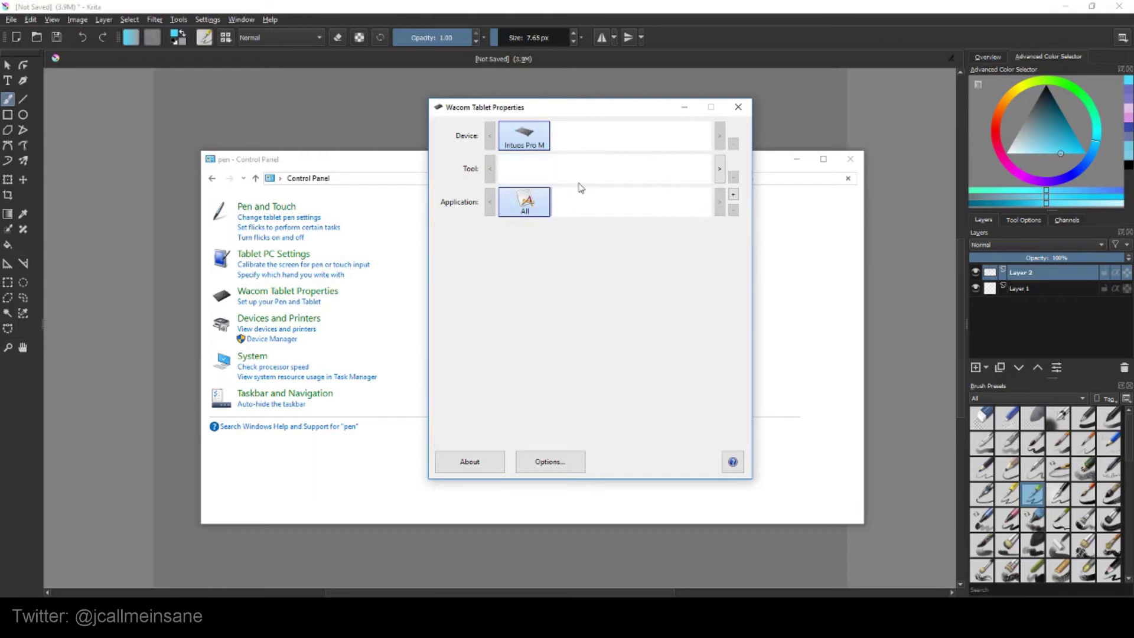
- Return to the Grip Pen's Mapping tab and close Wacom Tablet Properties
click(635, 175)
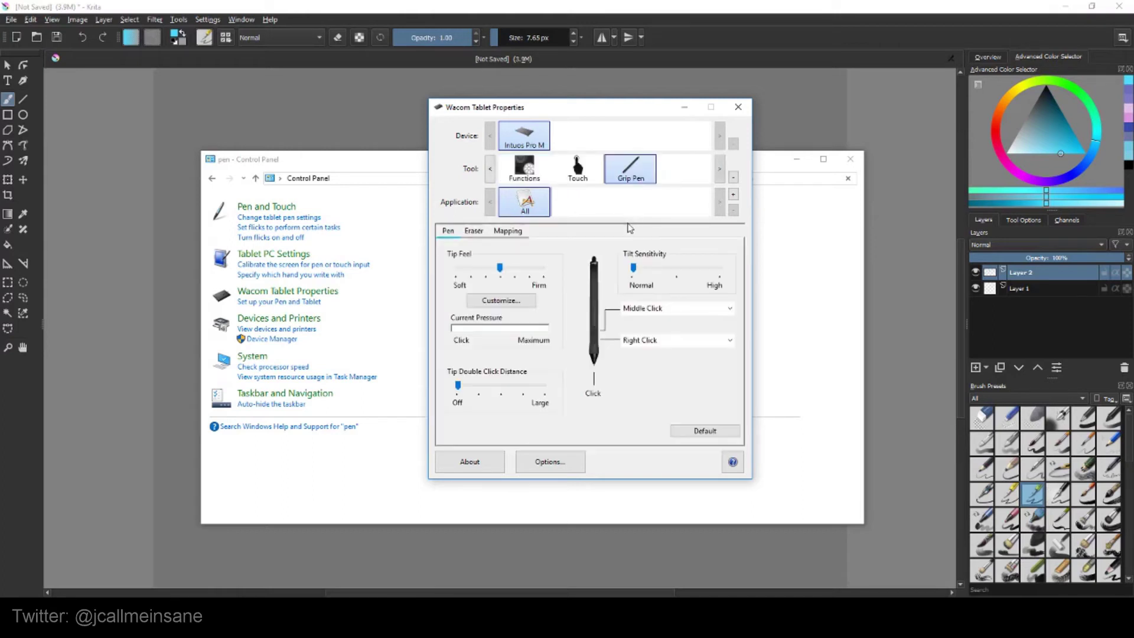
click(519, 231)
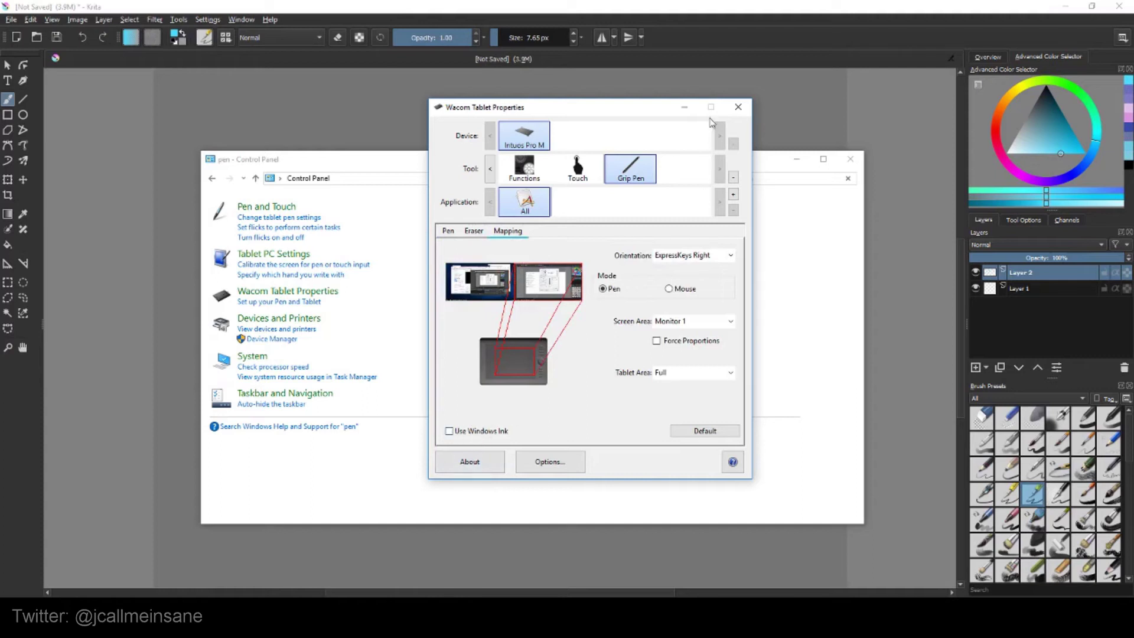
click(737, 107)
- Close Control Panel, then draw test loops, an arc and a large oval on the canvas
click(850, 159)
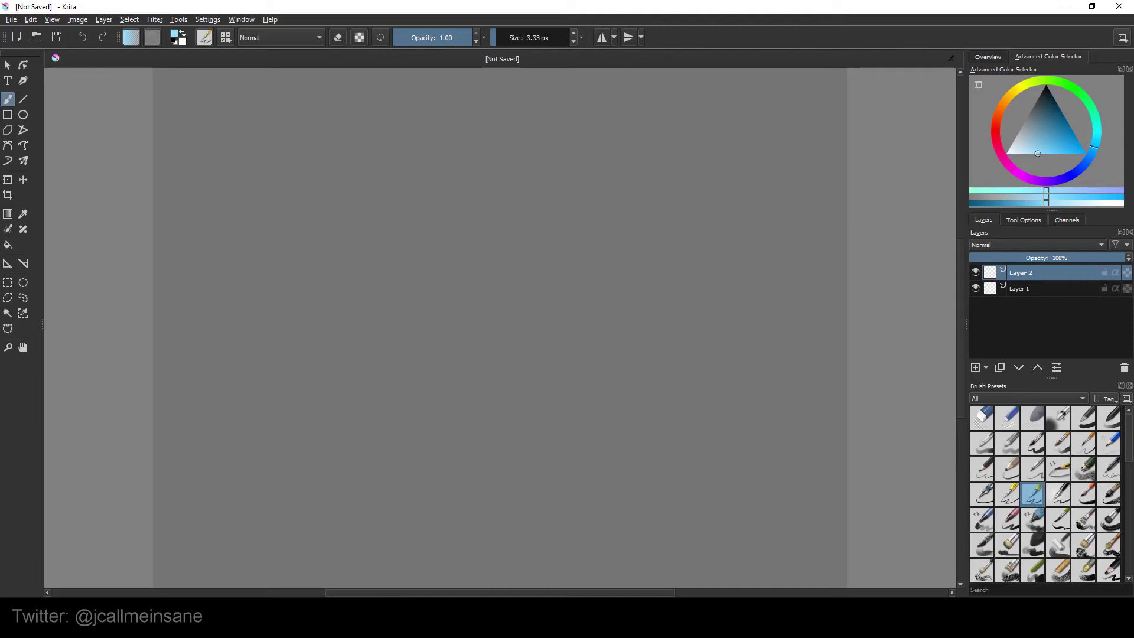
mouse_move(469, 303)
mouse_down()
mouse_move(465, 340)
mouse_move(509, 313)
mouse_up()
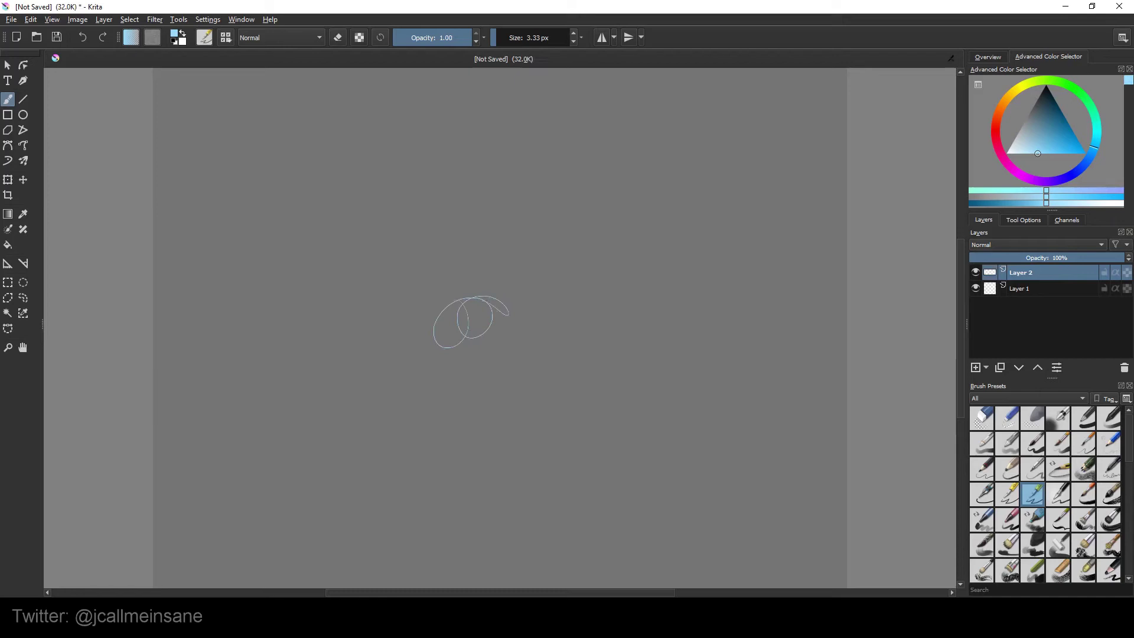
key(ctrl+z)
mouse_move(426, 276)
mouse_down()
mouse_move(443, 339)
mouse_move(440, 278)
mouse_up()
mouse_move(477, 267)
mouse_down()
mouse_move(470, 328)
mouse_move(502, 340)
mouse_move(570, 283)
mouse_move(496, 304)
mouse_up()
drag(434, 201, 491, 236)
- Add a circle, arcs, more loops, a long curve and a wavy line, then open the Settings menu
mouse_move(484, 192)
mouse_down()
mouse_move(524, 183)
mouse_move(473, 208)
mouse_move(574, 176)
mouse_up()
mouse_move(498, 177)
mouse_down()
mouse_move(582, 165)
mouse_move(576, 131)
mouse_move(602, 147)
mouse_up()
mouse_move(585, 227)
mouse_down()
mouse_move(610, 207)
mouse_move(637, 228)
mouse_move(607, 254)
mouse_move(634, 253)
mouse_move(611, 310)
mouse_up()
drag(337, 258, 503, 434)
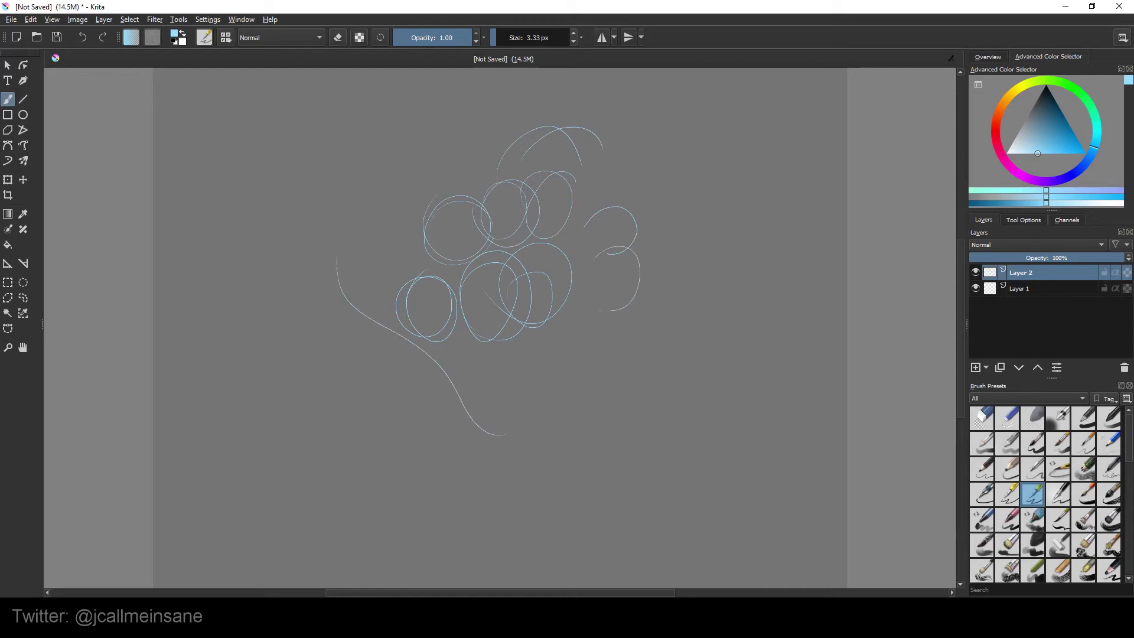
drag(520, 340, 663, 398)
mouse_move(506, 411)
mouse_down()
mouse_move(529, 399)
mouse_move(568, 418)
mouse_up()
click(208, 20)
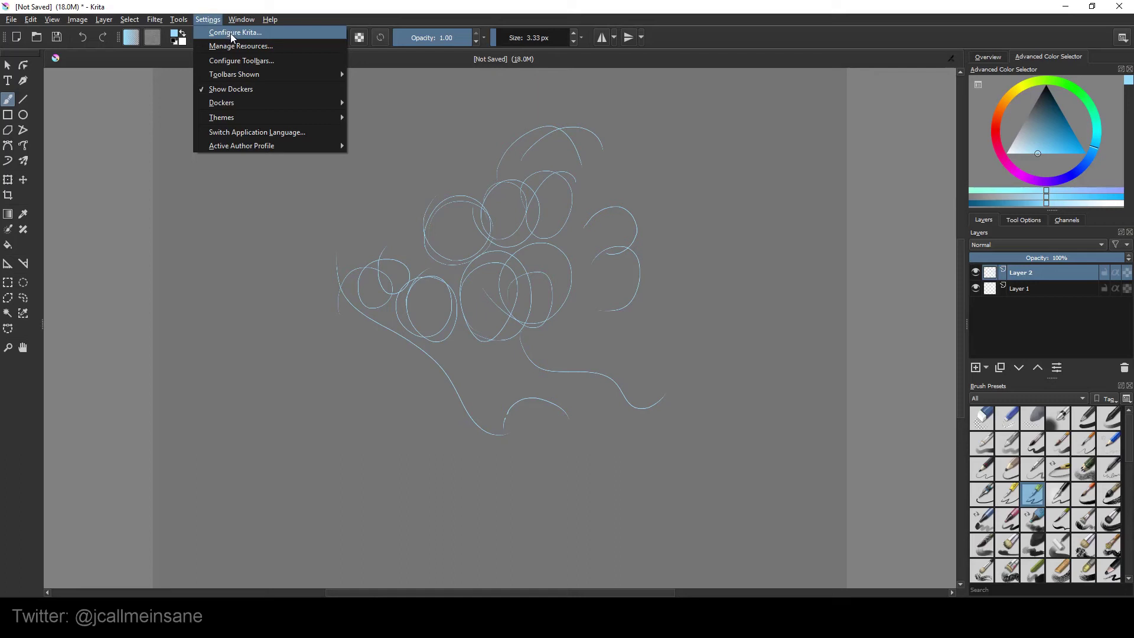
- In Configure Krita's Display page, keep the renderer on Direct3D 11 via ANGLE and close
click(234, 34)
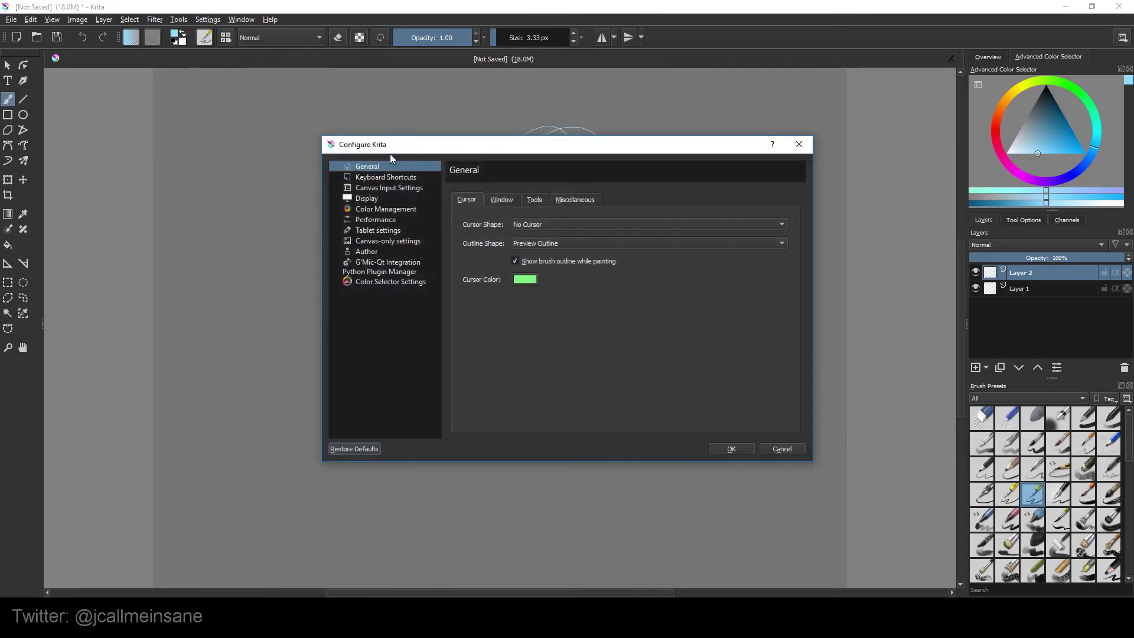
click(378, 198)
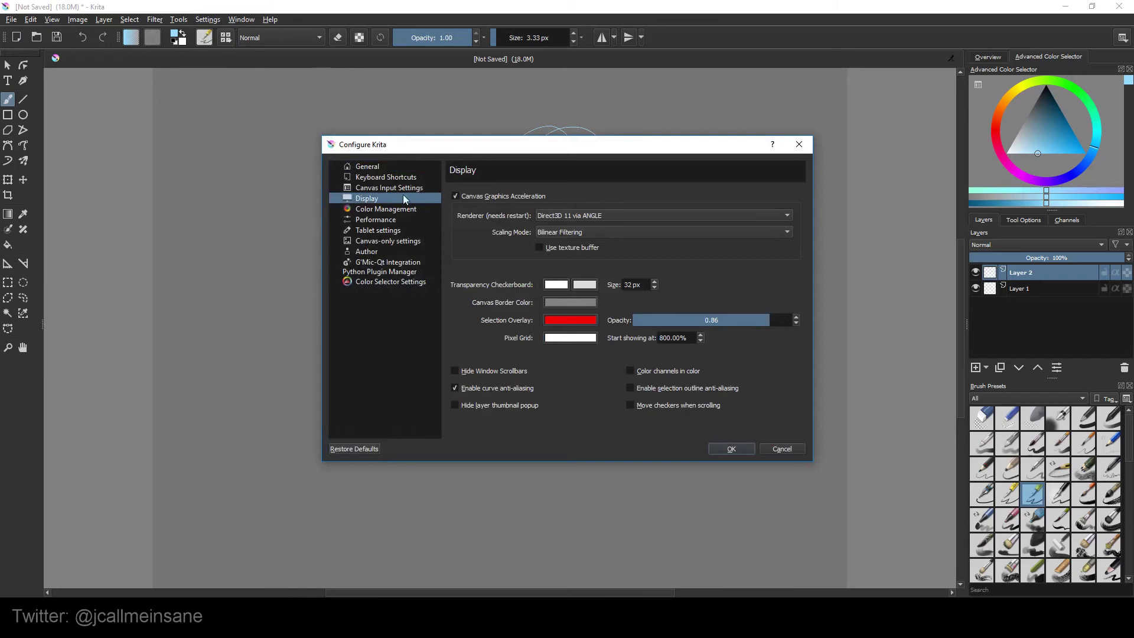
click(581, 219)
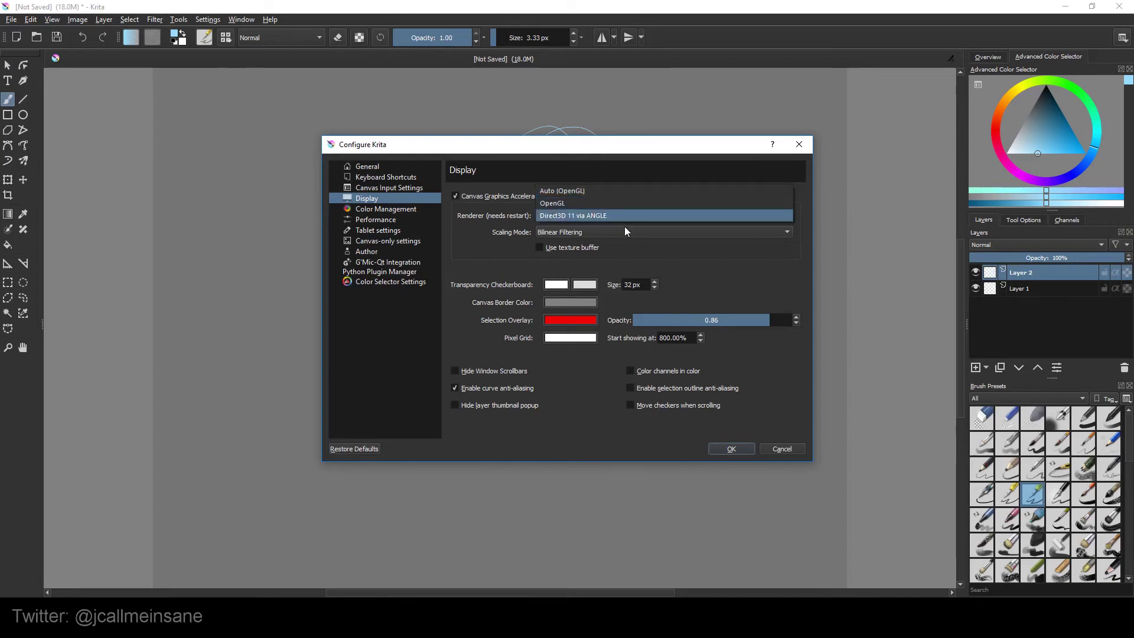
click(474, 270)
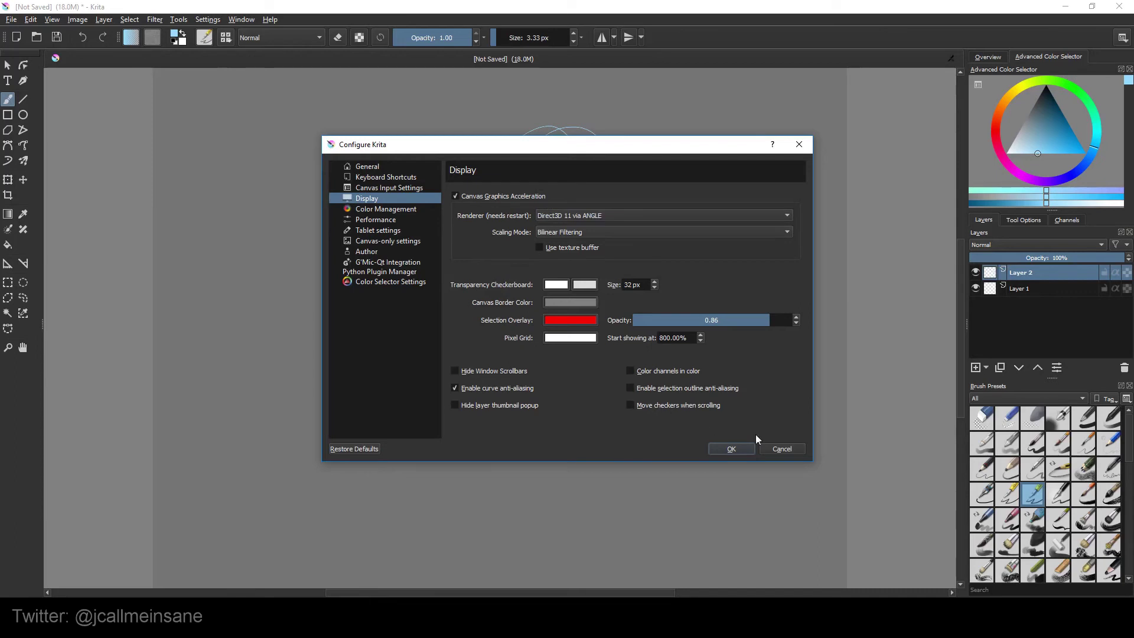
click(782, 448)
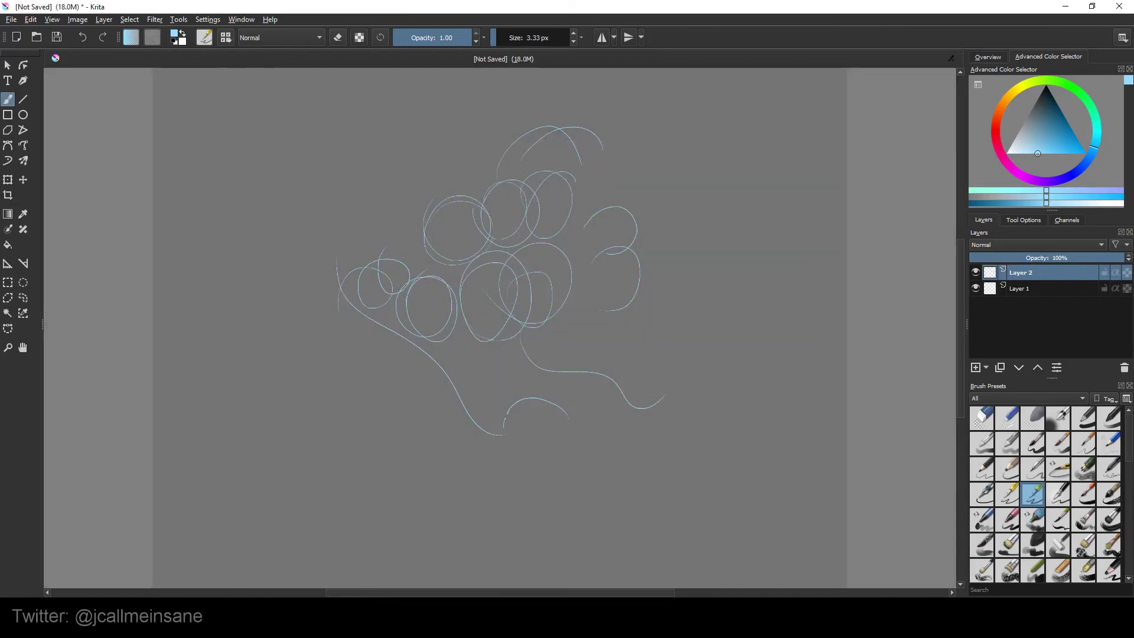
- Set the renderer to Direct3D 11 via ANGLE, disable canvas graphics acceleration, and toggle wrap-around mode
double_click(150, 9)
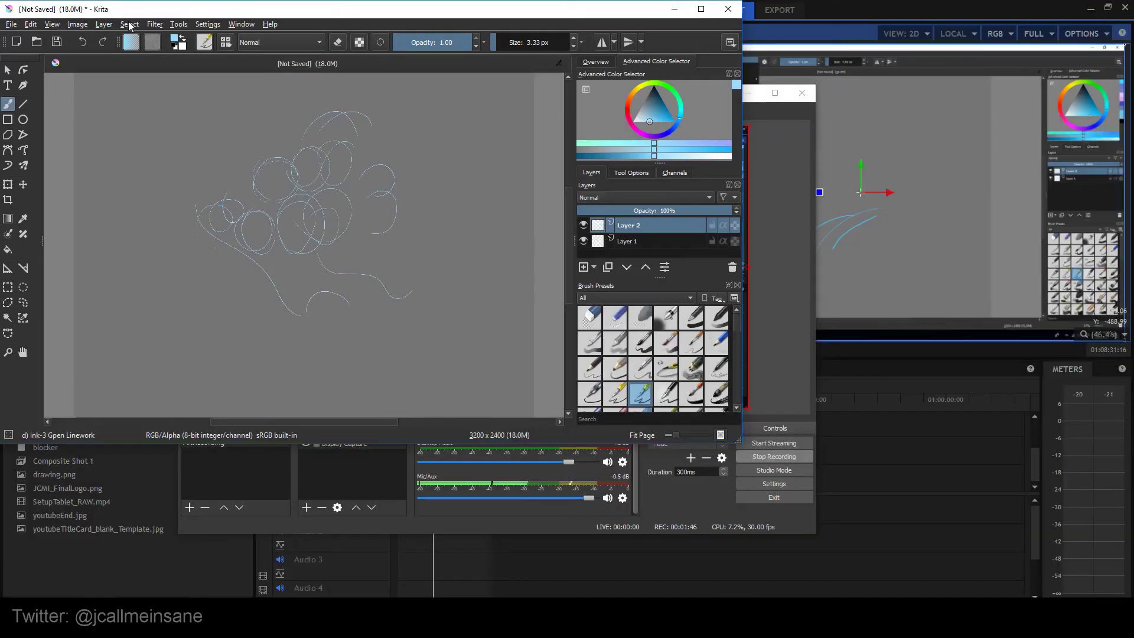
double_click(182, 8)
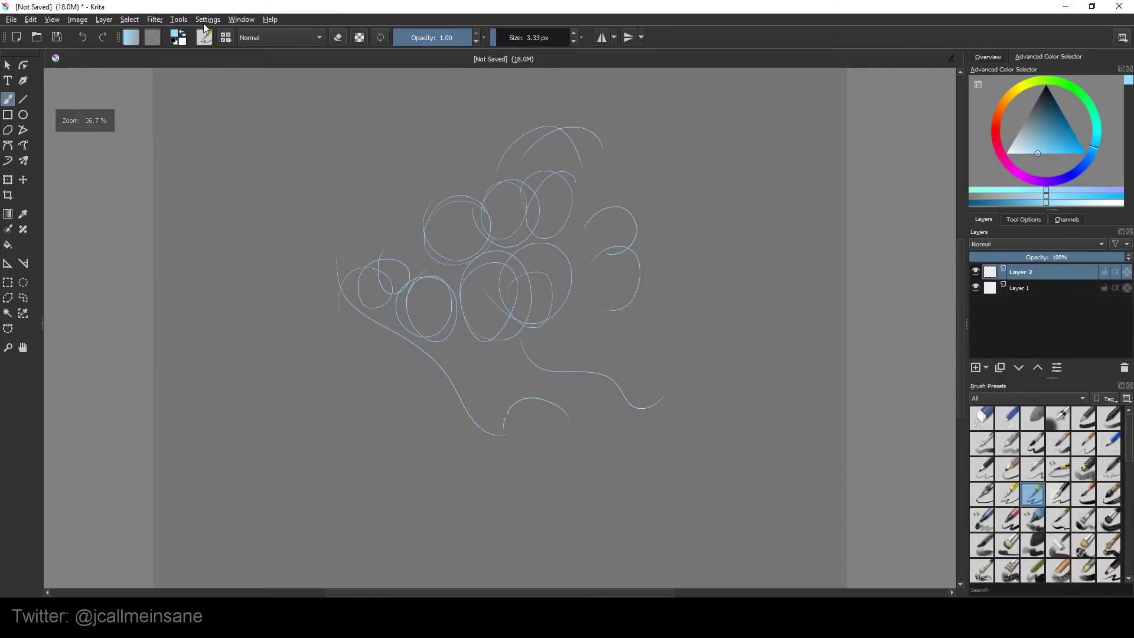
click(208, 20)
click(215, 33)
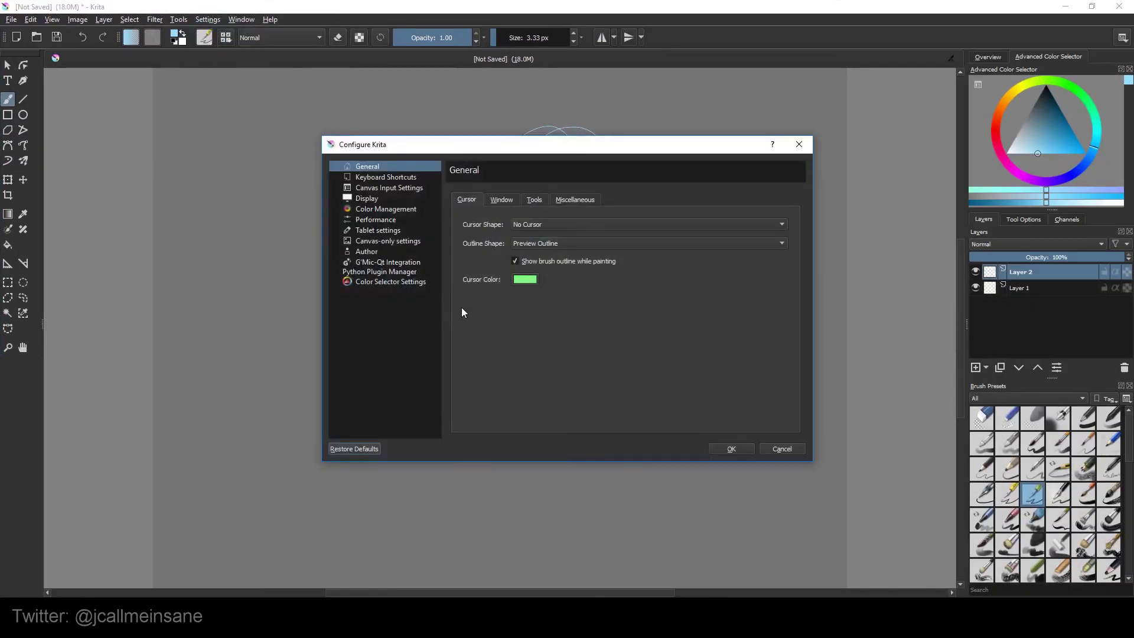
click(367, 199)
click(618, 214)
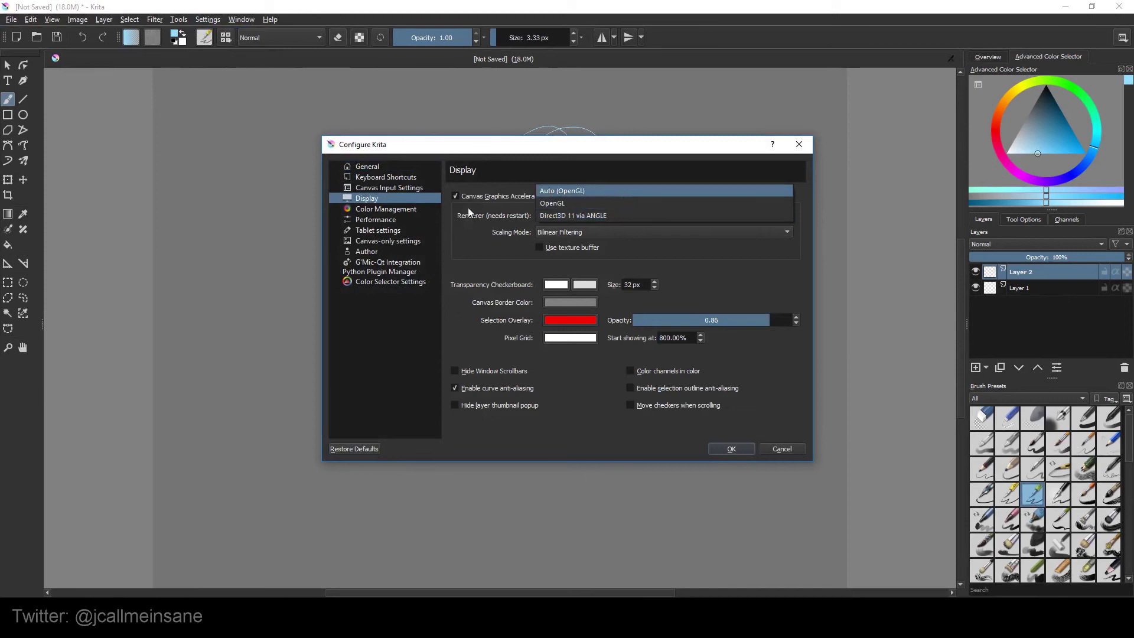
key(Down)
key(Down)
key(Return)
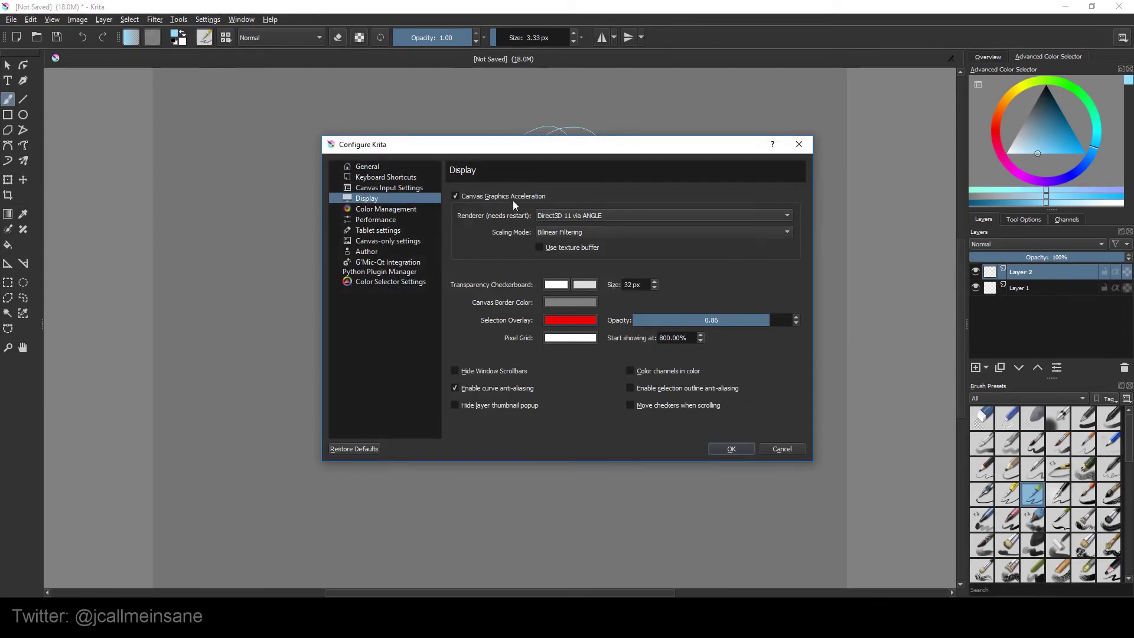
click(465, 196)
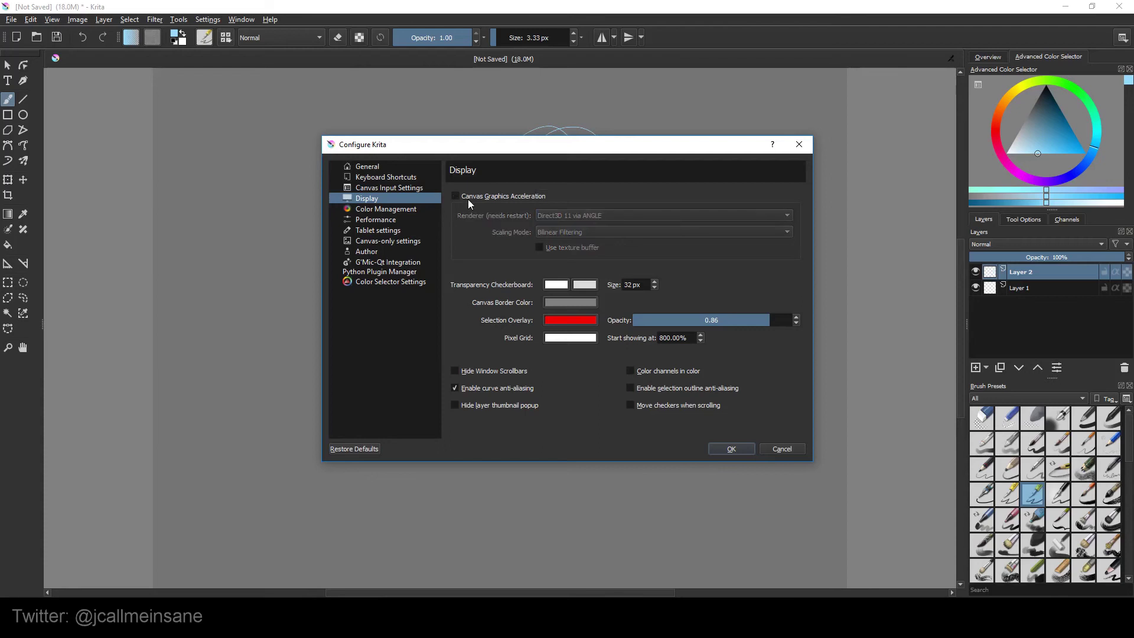
click(730, 455)
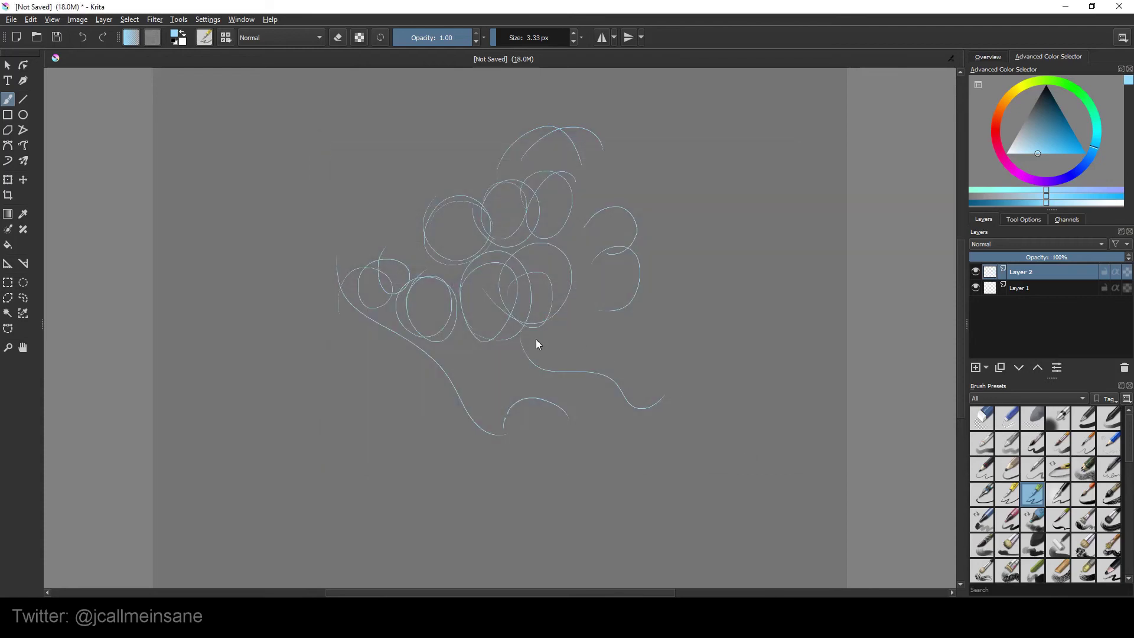
key(w)
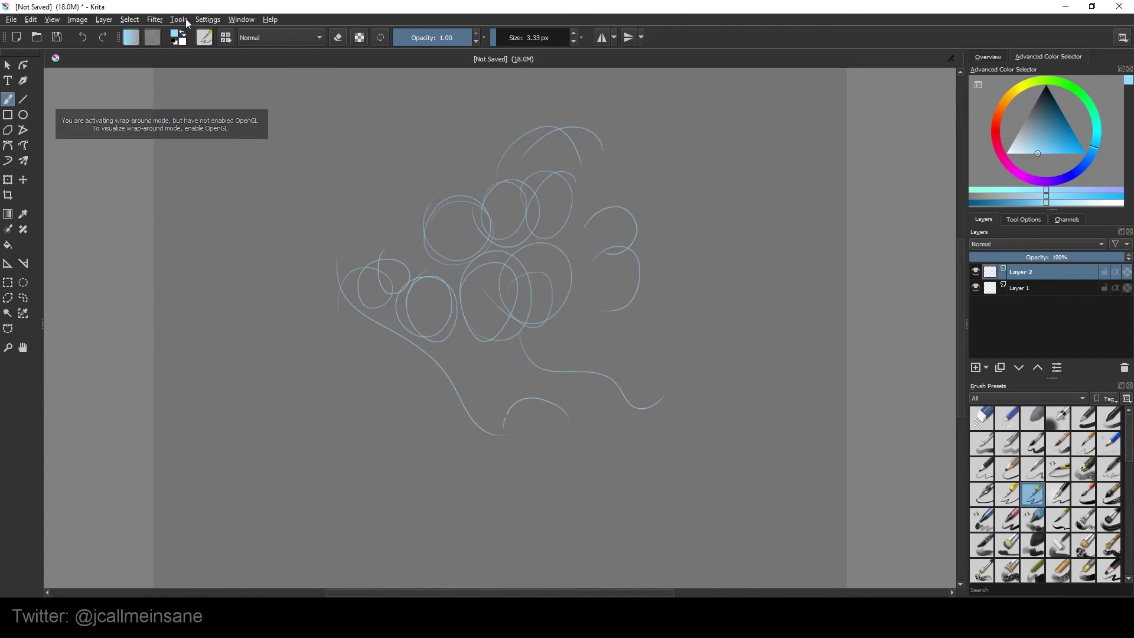
- Re-enable canvas graphics acceleration in the Display preferences and apply with OK
click(206, 20)
click(235, 33)
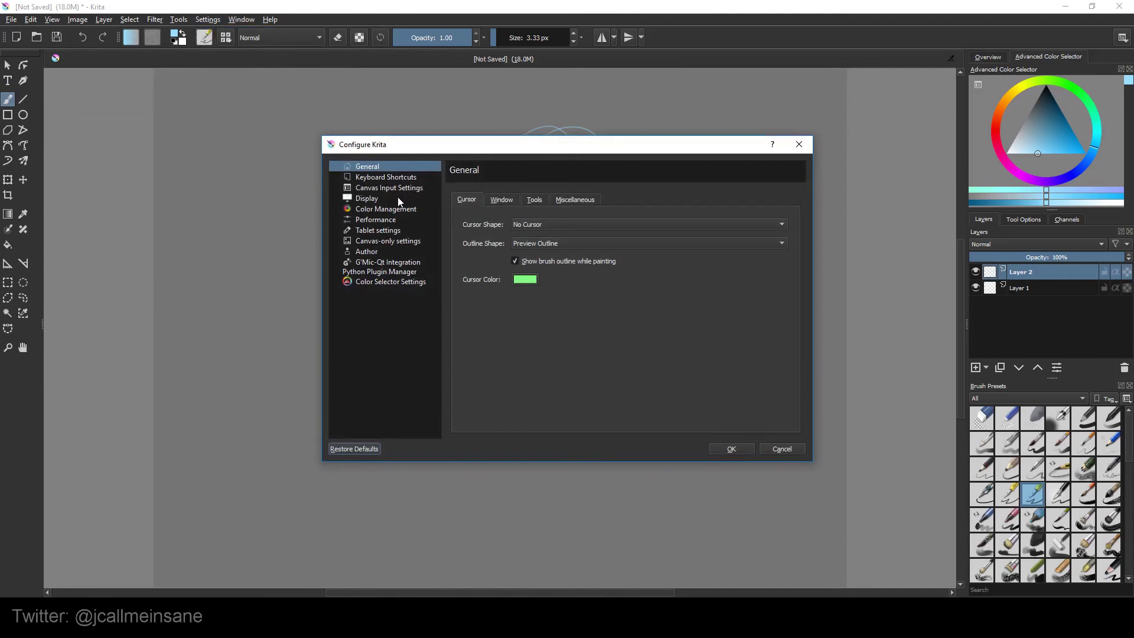
click(365, 199)
click(521, 198)
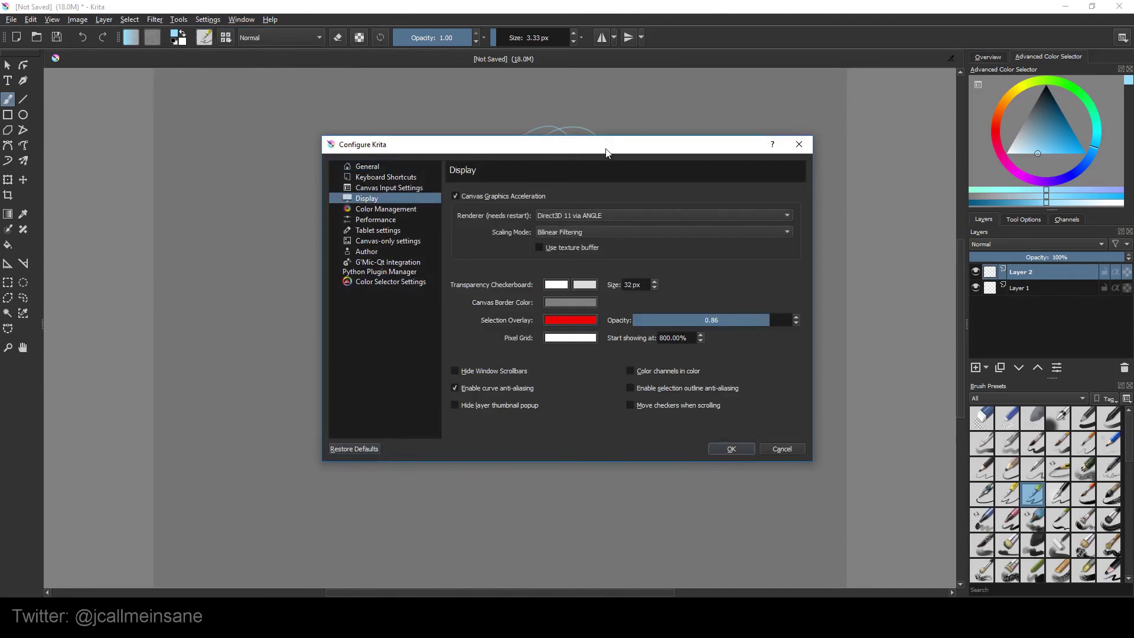
click(728, 448)
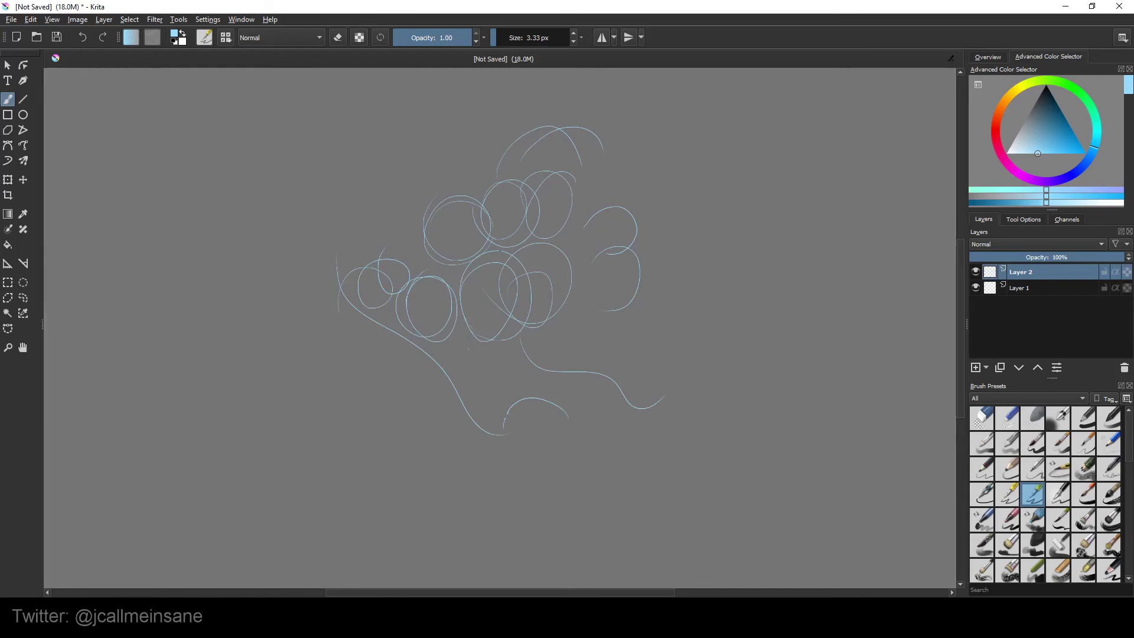
- Zoom in, then draw a lower-left scribble plus a spiral and an ellipse near the top loops
key(plus)
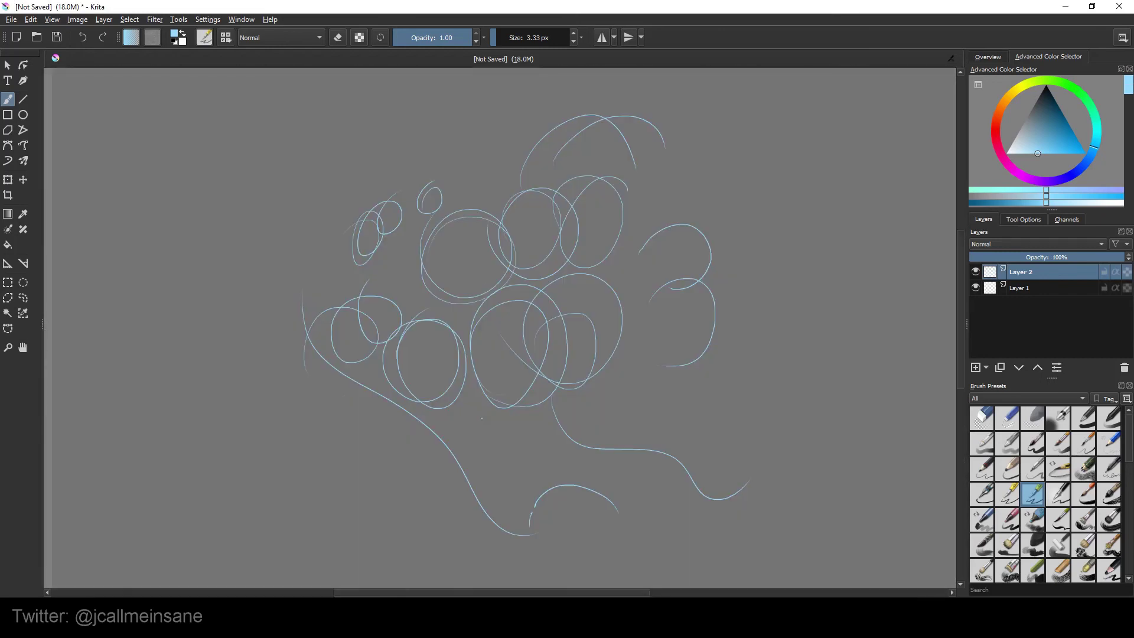
mouse_move(347, 424)
mouse_down()
mouse_move(380, 415)
mouse_move(423, 465)
mouse_up()
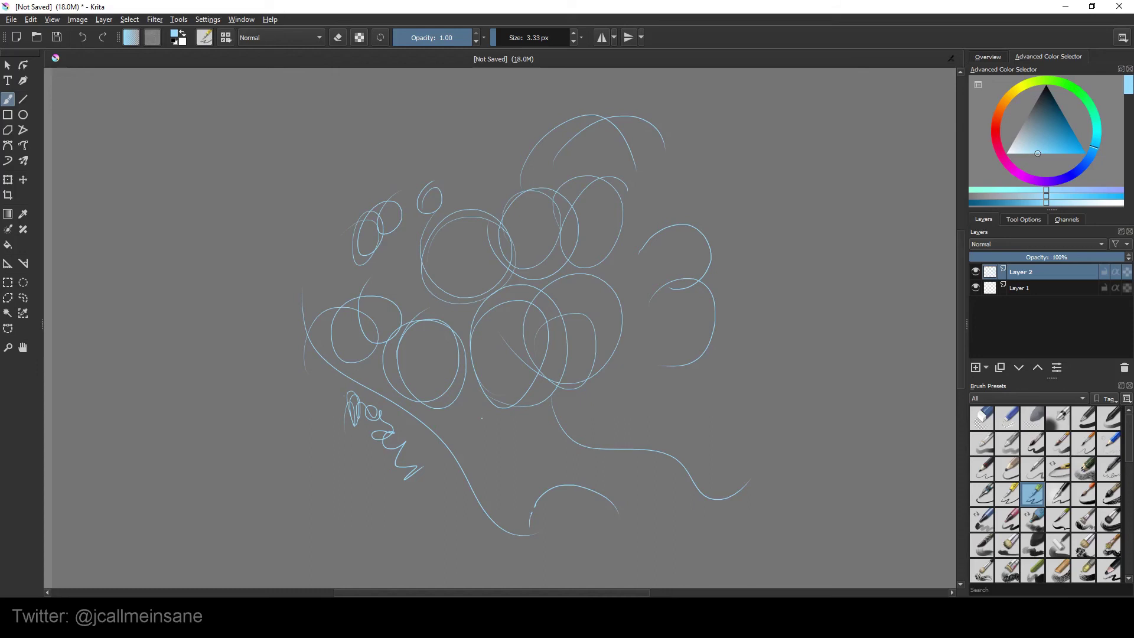
mouse_move(547, 194)
mouse_down()
mouse_move(535, 222)
mouse_move(556, 210)
mouse_up()
mouse_move(588, 220)
mouse_down()
mouse_move(570, 238)
mouse_move(608, 228)
mouse_up()
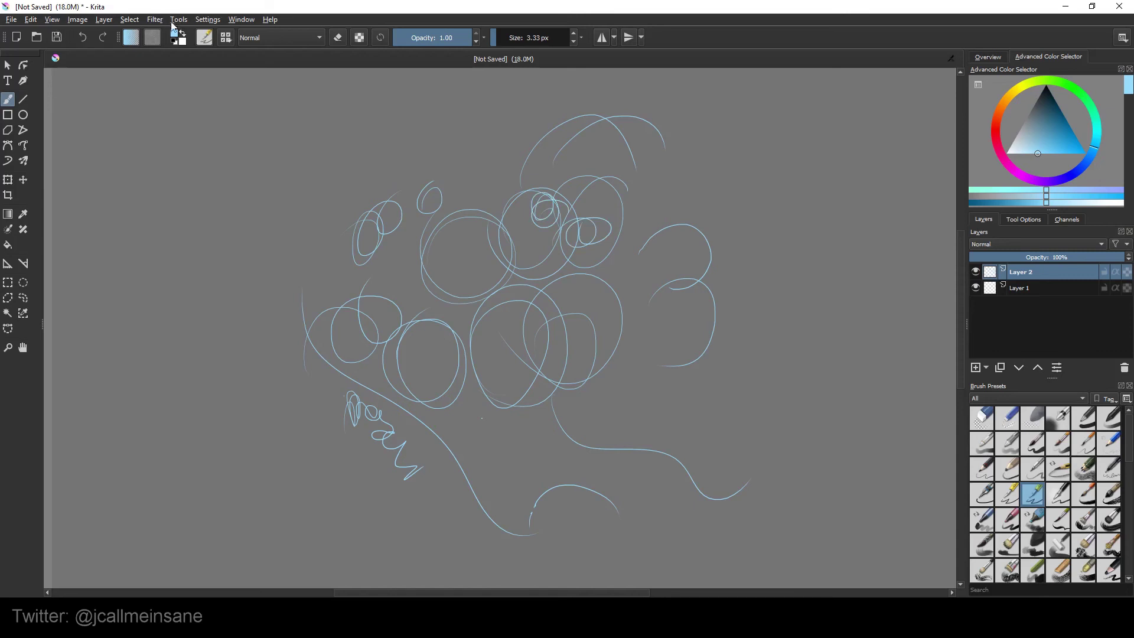
- Change Krita's Display renderer to Auto (OpenGL) and apply with OK
click(152, 25)
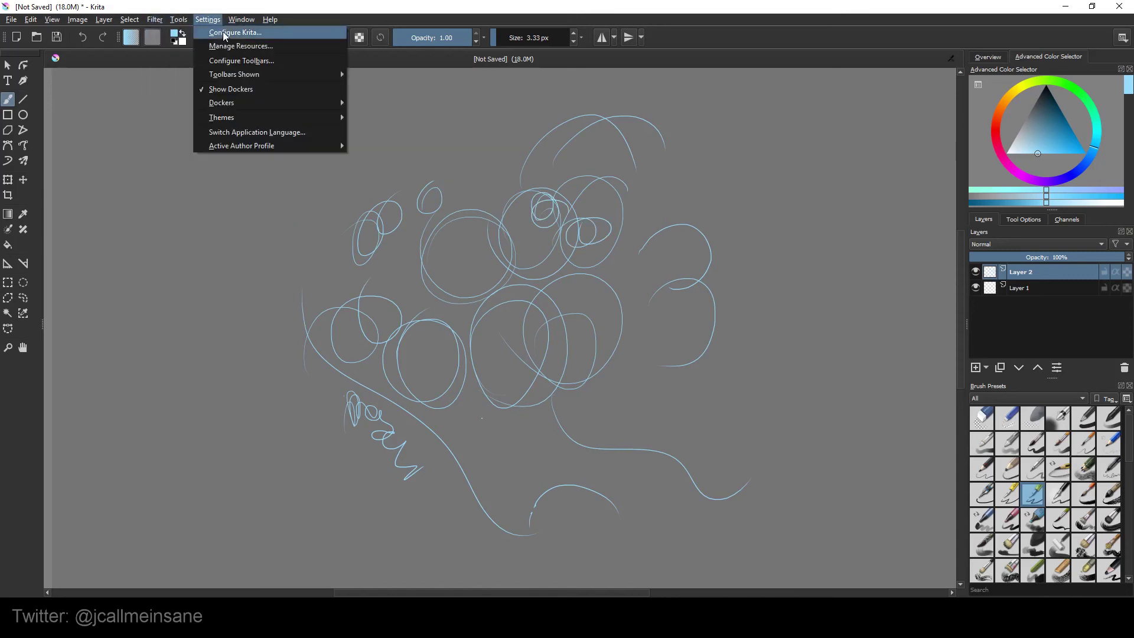
click(236, 33)
click(405, 179)
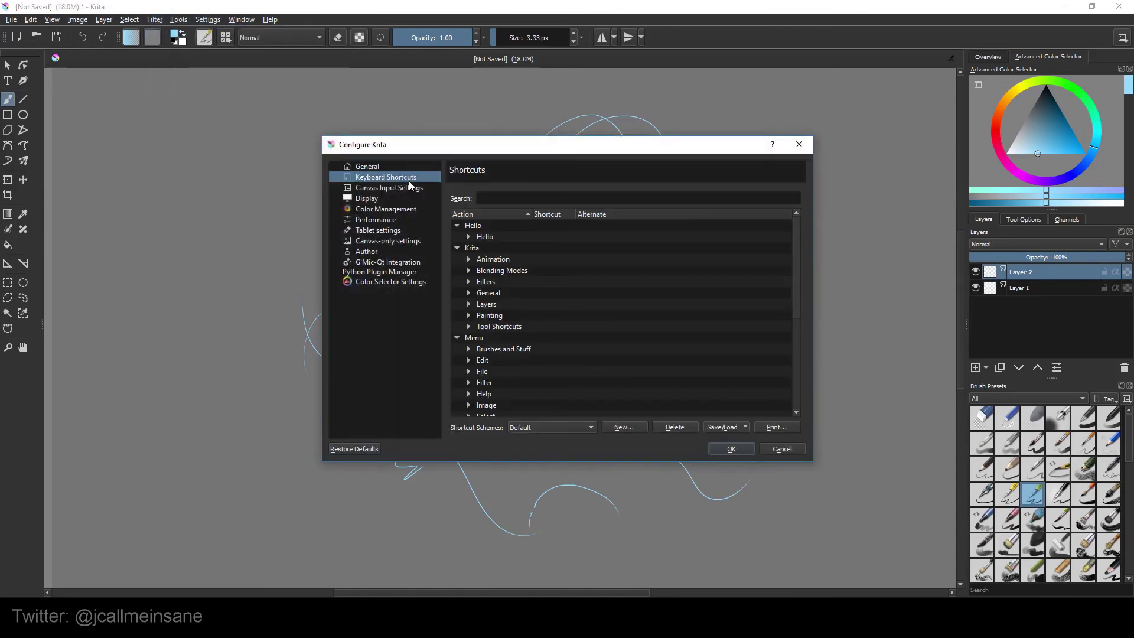
click(406, 198)
click(538, 215)
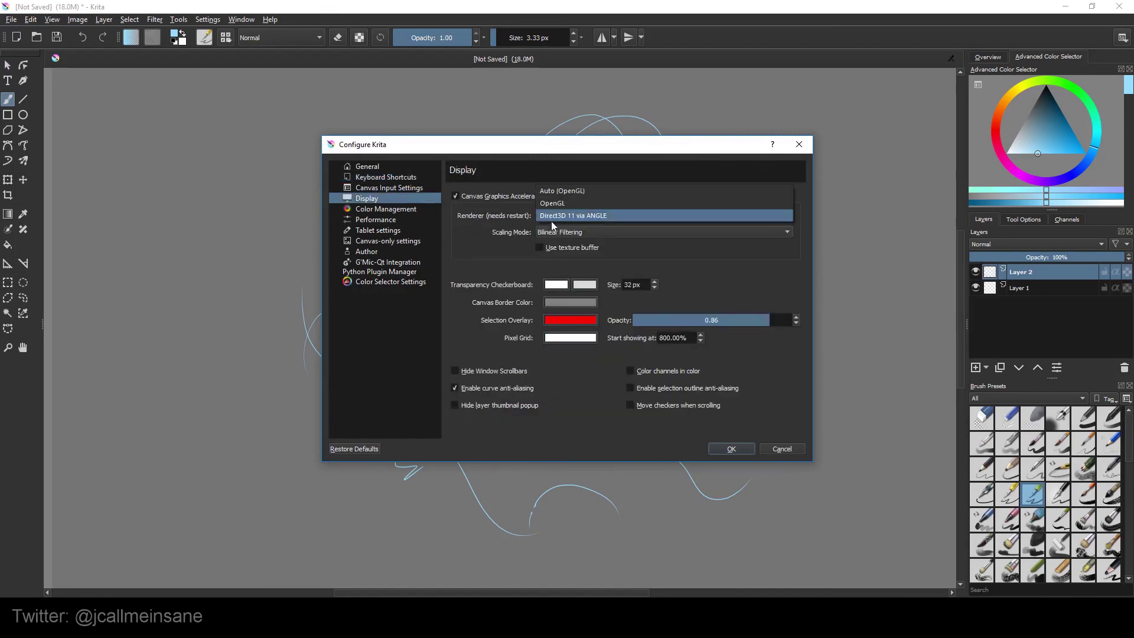
click(559, 187)
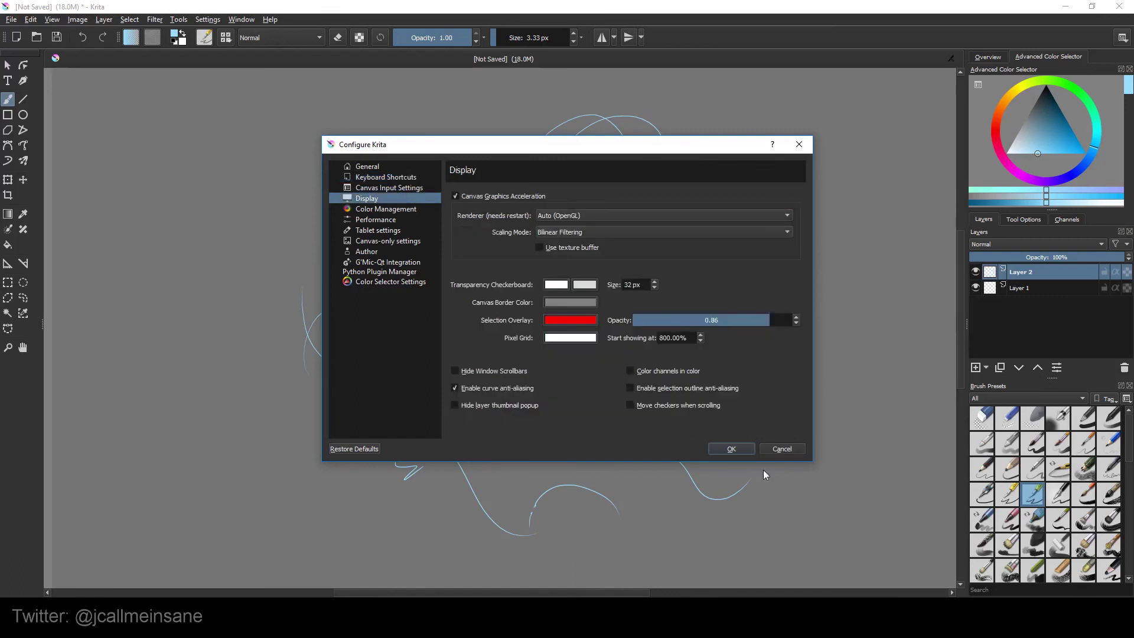
click(737, 449)
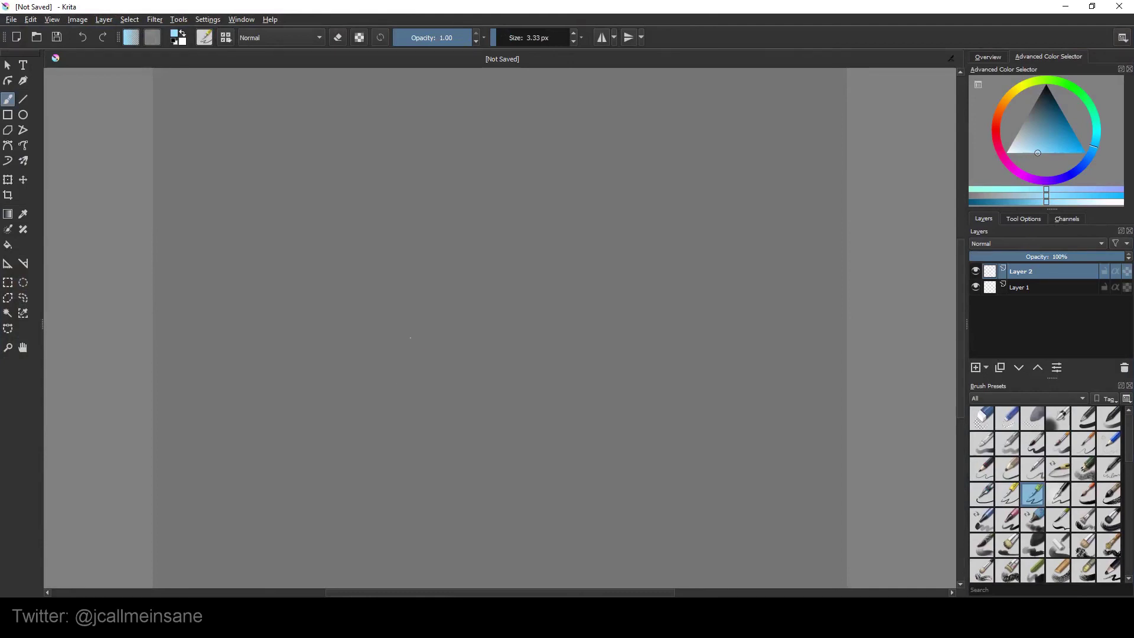
- Draw looping test strokes in the canvas centre and arcs at its upper left
mouse_move(424, 325)
mouse_down()
mouse_move(499, 304)
mouse_move(455, 331)
mouse_move(472, 372)
mouse_move(512, 289)
mouse_up()
mouse_move(491, 195)
mouse_down()
mouse_move(522, 236)
mouse_move(582, 195)
mouse_move(555, 163)
mouse_move(555, 192)
mouse_up()
mouse_move(440, 251)
mouse_down()
mouse_move(452, 219)
mouse_move(493, 204)
mouse_move(485, 223)
mouse_up()
drag(380, 173, 411, 173)
drag(367, 206, 407, 167)
mouse_move(391, 190)
mouse_down()
mouse_move(441, 162)
mouse_move(445, 139)
mouse_move(519, 155)
mouse_up()
- Add loops right of the doodle and small circles along the top
drag(628, 229, 644, 263)
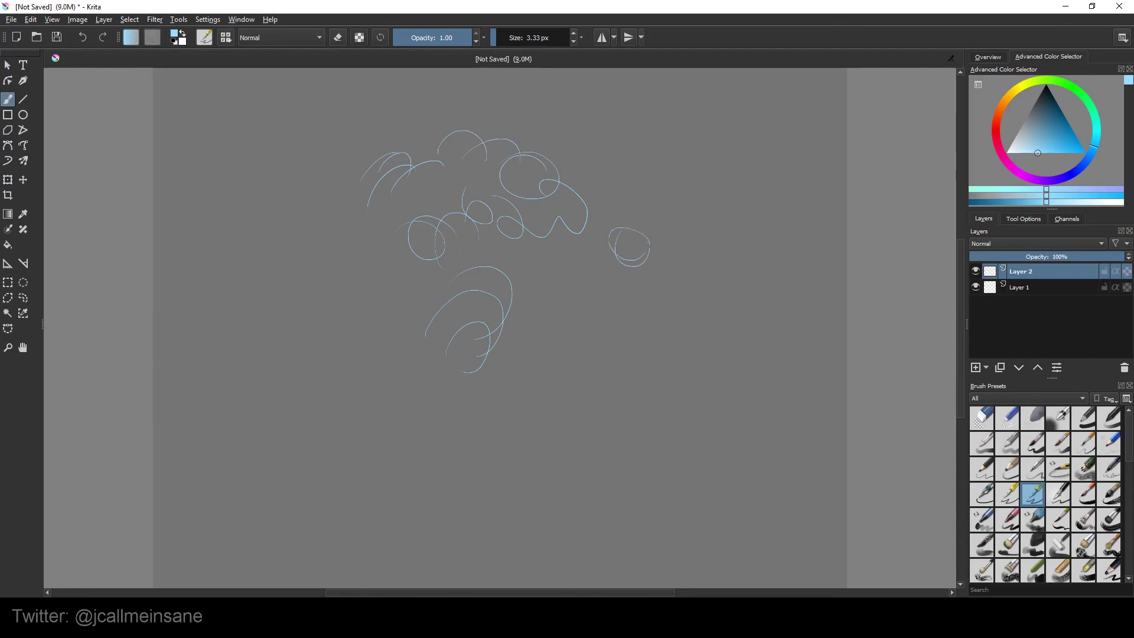
mouse_move(635, 190)
mouse_down()
mouse_move(619, 203)
mouse_move(649, 206)
mouse_up()
drag(577, 146, 604, 146)
drag(538, 118, 541, 132)
drag(477, 107, 481, 114)
mouse_move(397, 129)
mouse_down()
mouse_move(399, 142)
mouse_move(427, 111)
mouse_up()
- Close the remaining arcs into circles and scatter small circles below and right of the doodle
drag(352, 259, 341, 231)
mouse_move(384, 306)
mouse_down()
mouse_move(401, 333)
mouse_move(390, 303)
mouse_up()
drag(607, 320, 608, 318)
drag(569, 351, 551, 331)
mouse_move(566, 278)
mouse_down()
mouse_move(565, 288)
mouse_move(609, 279)
mouse_move(655, 303)
mouse_move(652, 274)
mouse_up()
drag(687, 228, 679, 256)
drag(673, 176, 681, 203)
drag(651, 148, 659, 172)
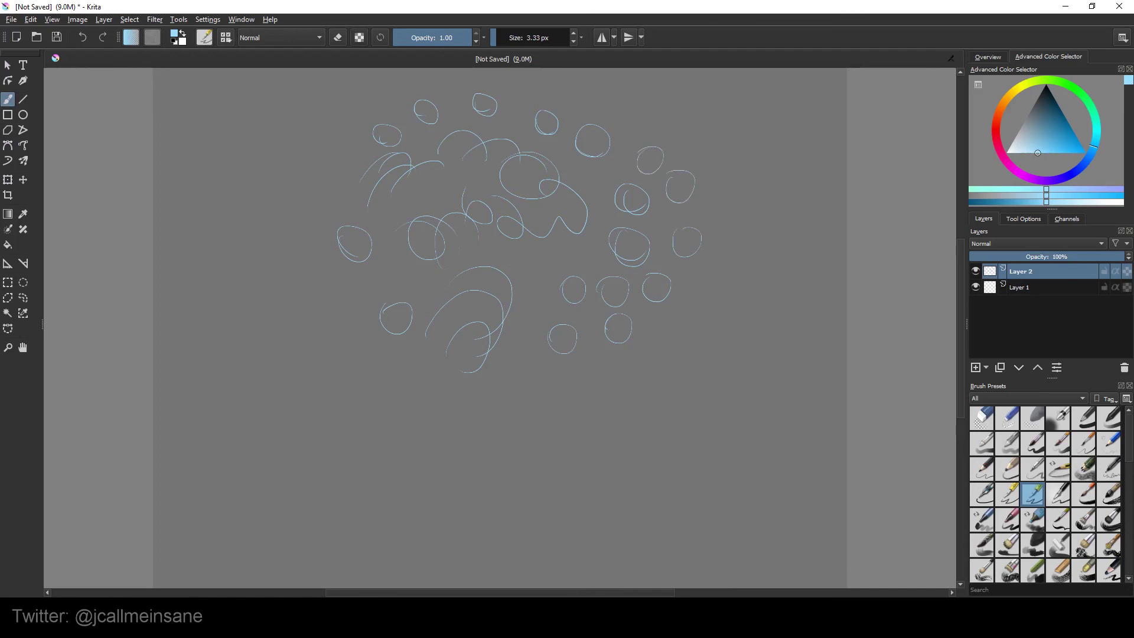